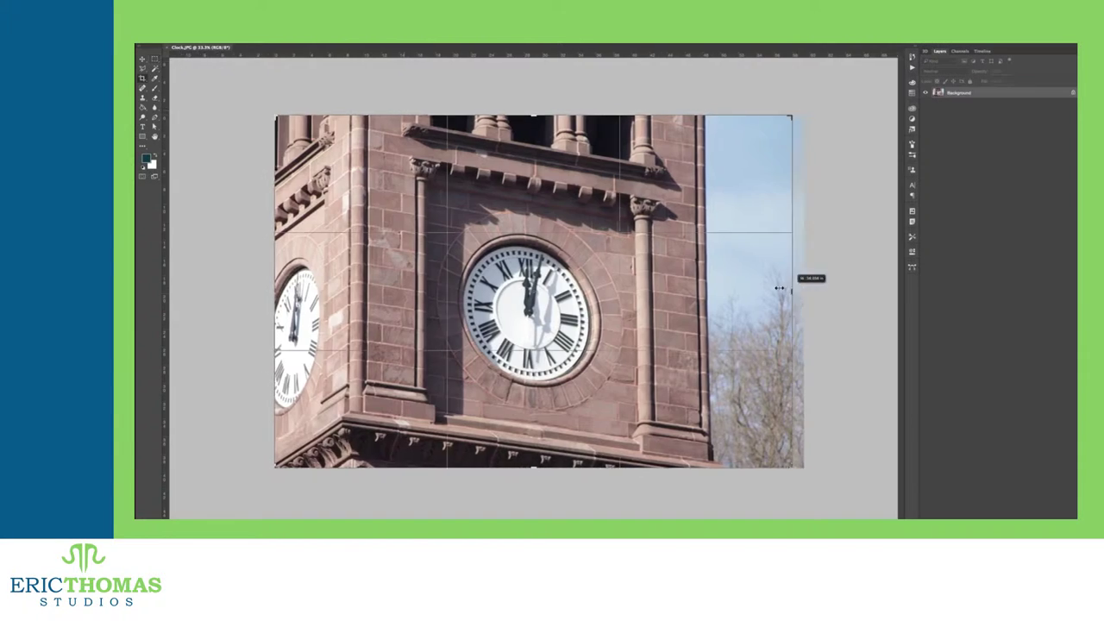
- Crop away part of the sky beside the tower and duplicate the photo layer
drag(807, 272, 759, 274)
key(super+j)
- Trace the front clock face with the Pen tool, and use the path as a selection to mask the duplicate layer
key(p)
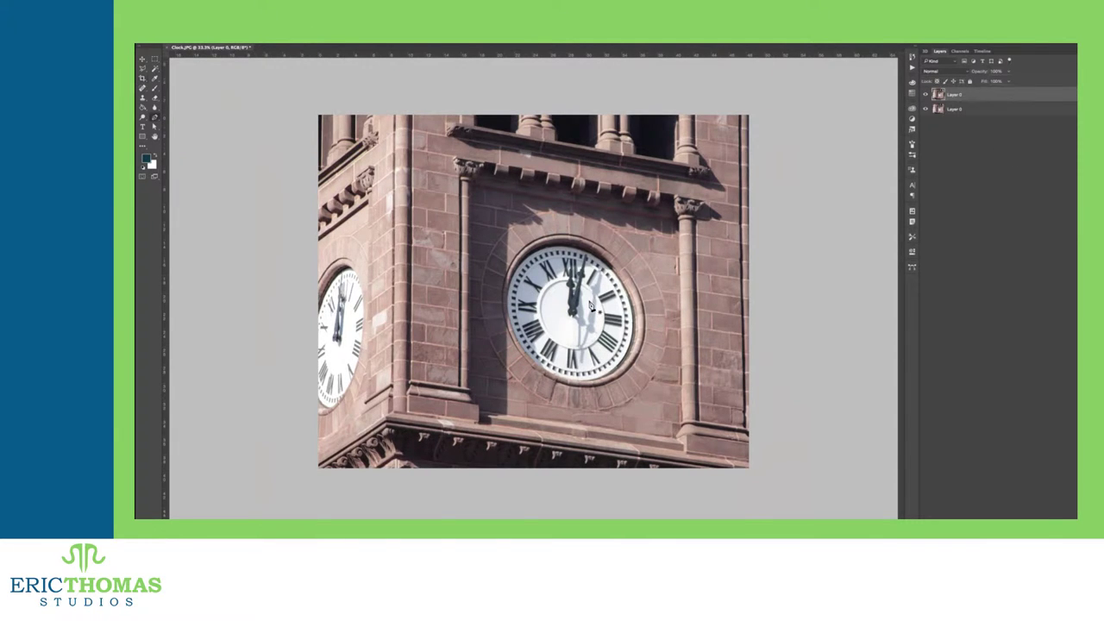
scroll(591, 301, up, 5)
click(440, 299)
drag(562, 199, 605, 208)
drag(675, 352, 671, 396)
drag(557, 444, 493, 432)
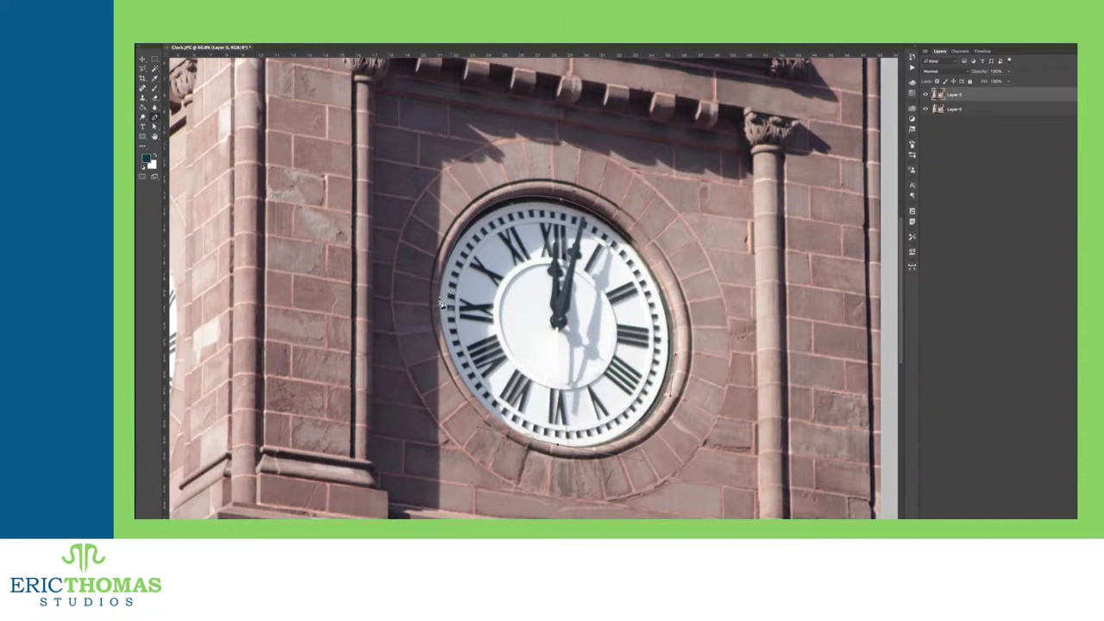
drag(440, 299, 444, 256)
key(super+Return)
click(1030, 509)
- Unlink the duplicate's image from its mask and scale the image down so a smaller clock sits inside the circular opening
click(947, 96)
click(939, 95)
key(super+t)
key(super+0)
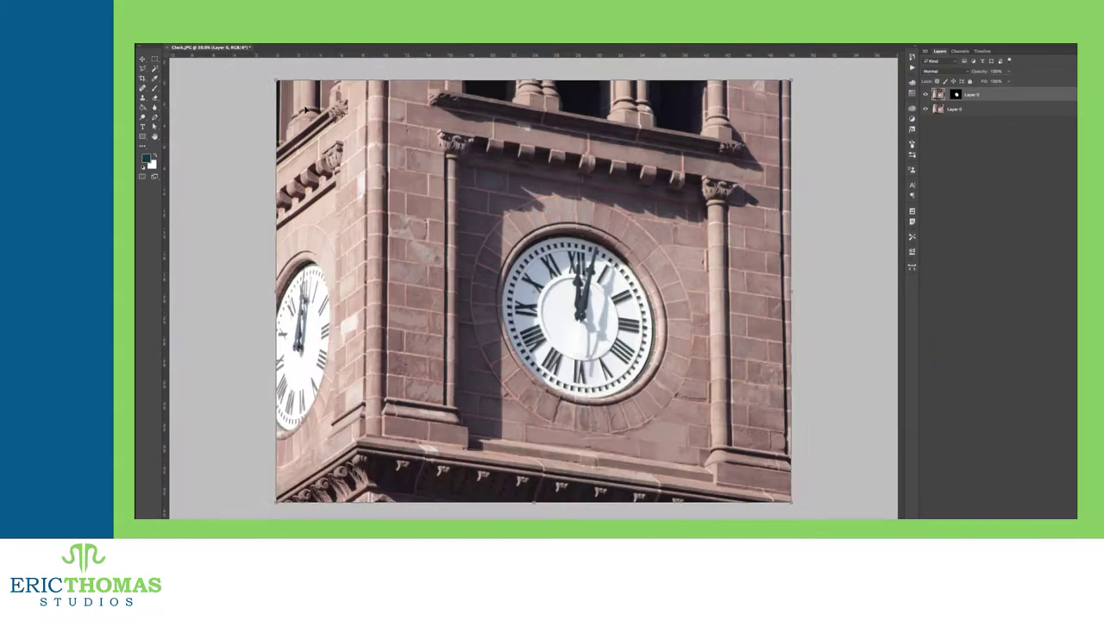
drag(276, 80, 418, 197)
drag(421, 199, 434, 221)
key(Return)
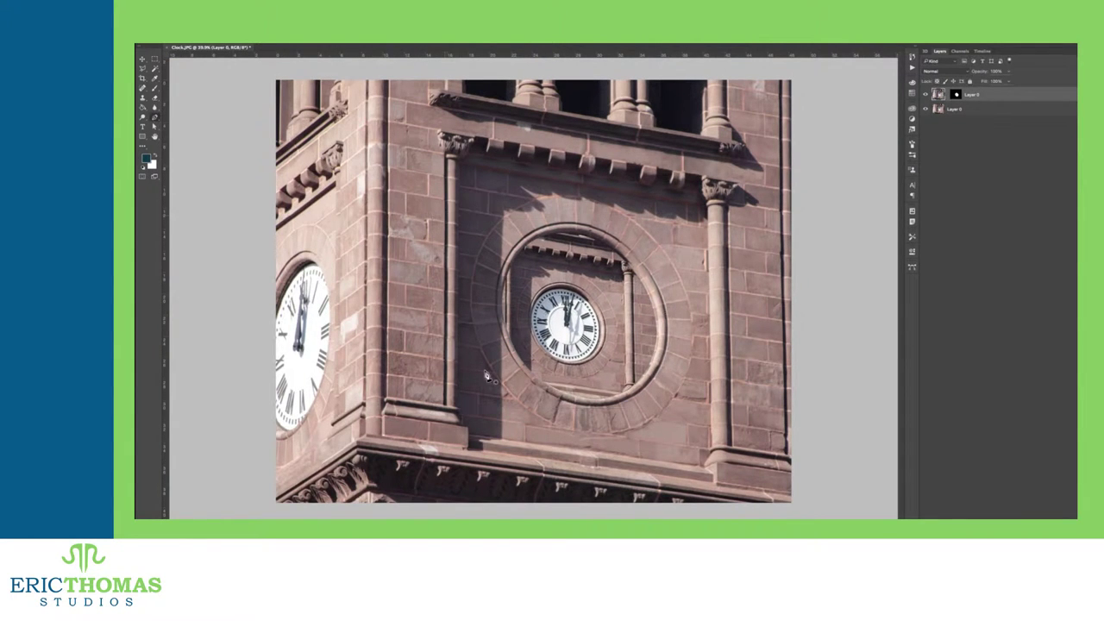
- Duplicate the masked layer and repeat the last transformation on the copy's image
key(super+j)
key(backslash)
click(938, 95)
click(222, 19)
mouse_move(258, 177)
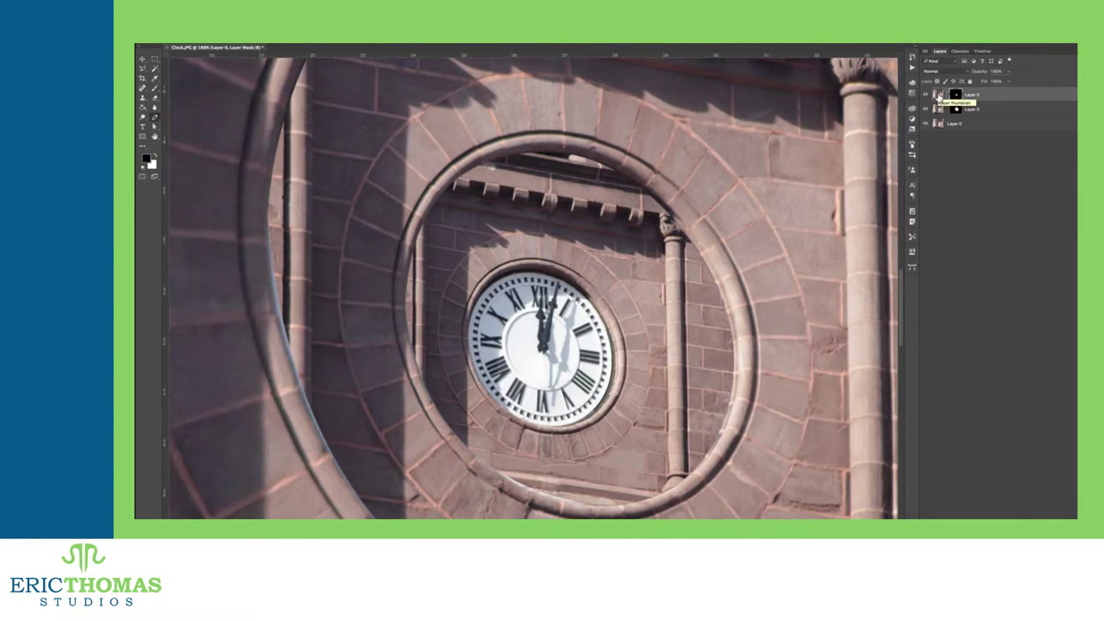
- Link the image with its mask and make three more progressively smaller copies by repeating the transformation on each
click(940, 96)
key(super+j)
click(947, 95)
key(super+shift+t)
key(super+j)
key(super+shift+t)
key(super+j)
key(super+shift+t)
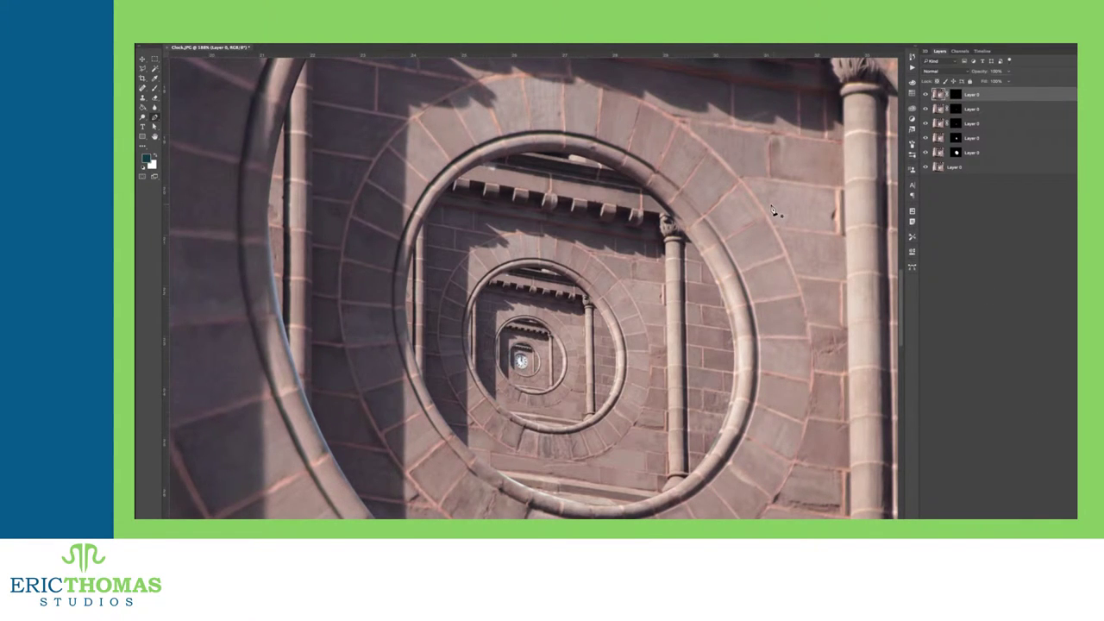
- Duplicate the base photo layer and trace the clock face on the tower's side wall with the Pen tool
scroll(773, 210, down, 5)
scroll(298, 308, up, 3)
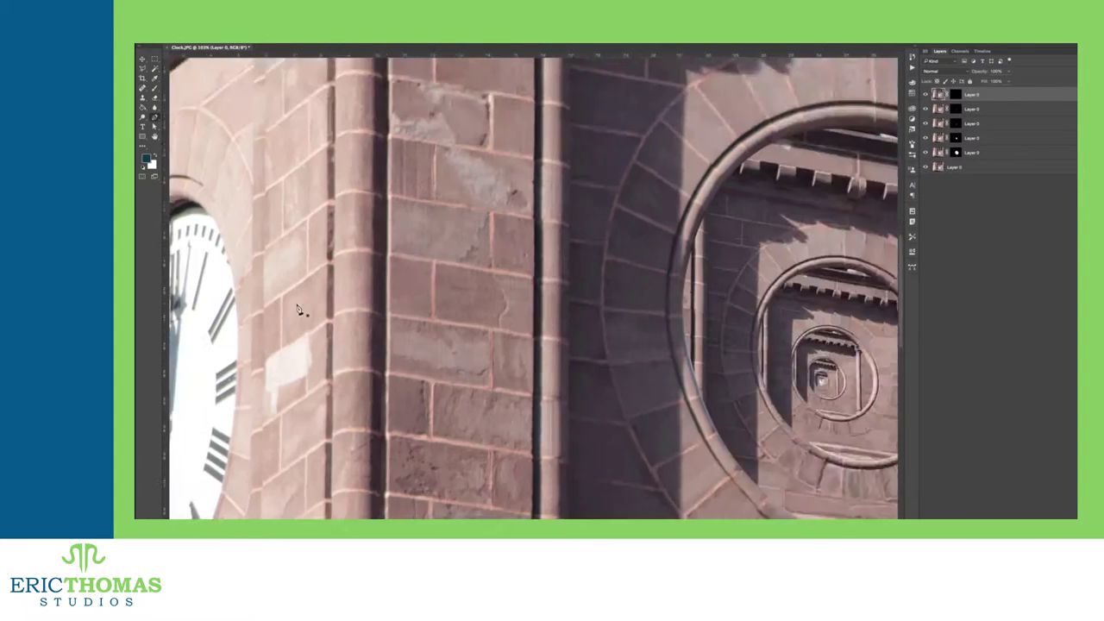
click(955, 167)
key(super+j)
scroll(388, 226, left, 5)
drag(261, 228, 285, 156)
drag(363, 84, 396, 90)
drag(394, 302, 375, 442)
scroll(375, 442, down, 4)
drag(297, 407, 239, 444)
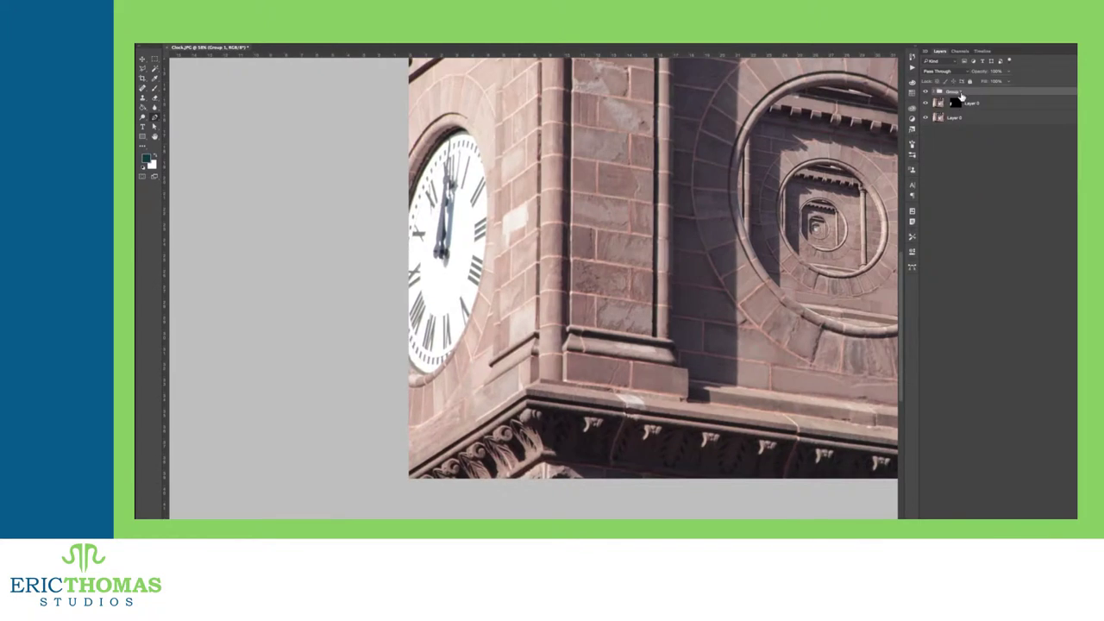
- Link the side clock layer with its mask, duplicate it twice and group the side clock layers
scroll(726, 300, down, 1)
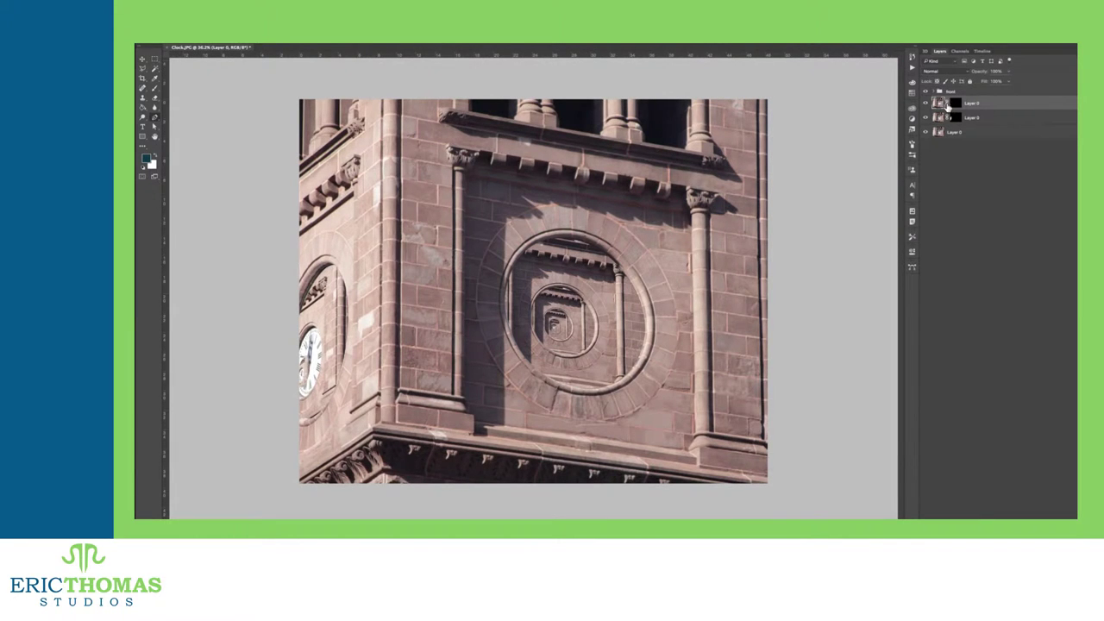
click(947, 104)
key(super+j)
key(super+j)
shift+click(966, 147)
key(super+g)
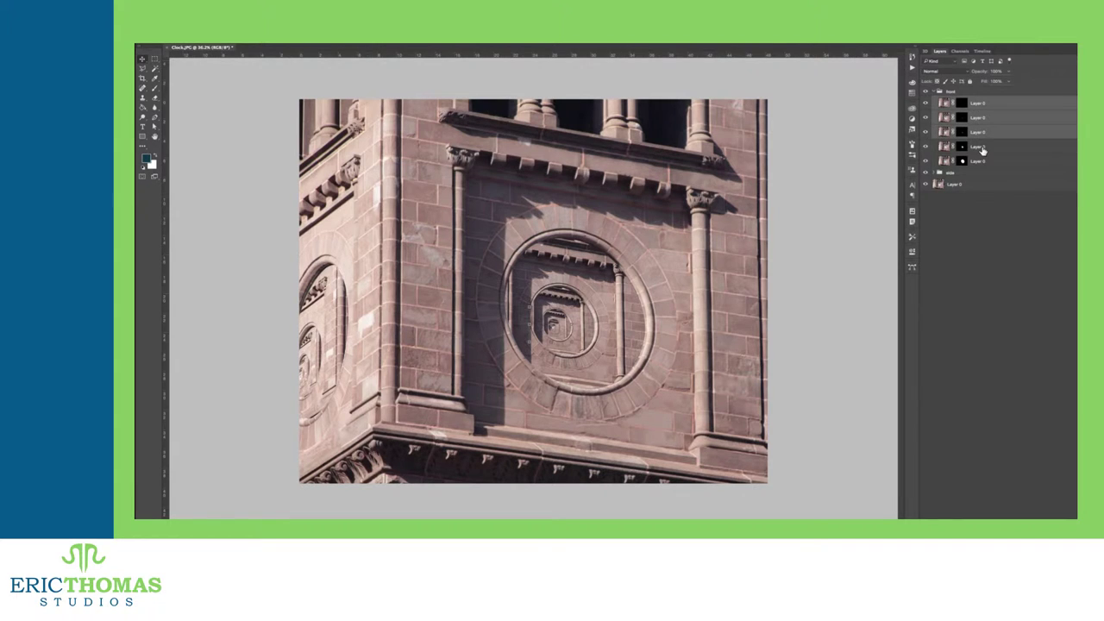
- Add an Inner Shadow to the largest opening's layer in the front group, raising its opacity and size
super+click(990, 135)
super+click(997, 117)
click(275, 246)
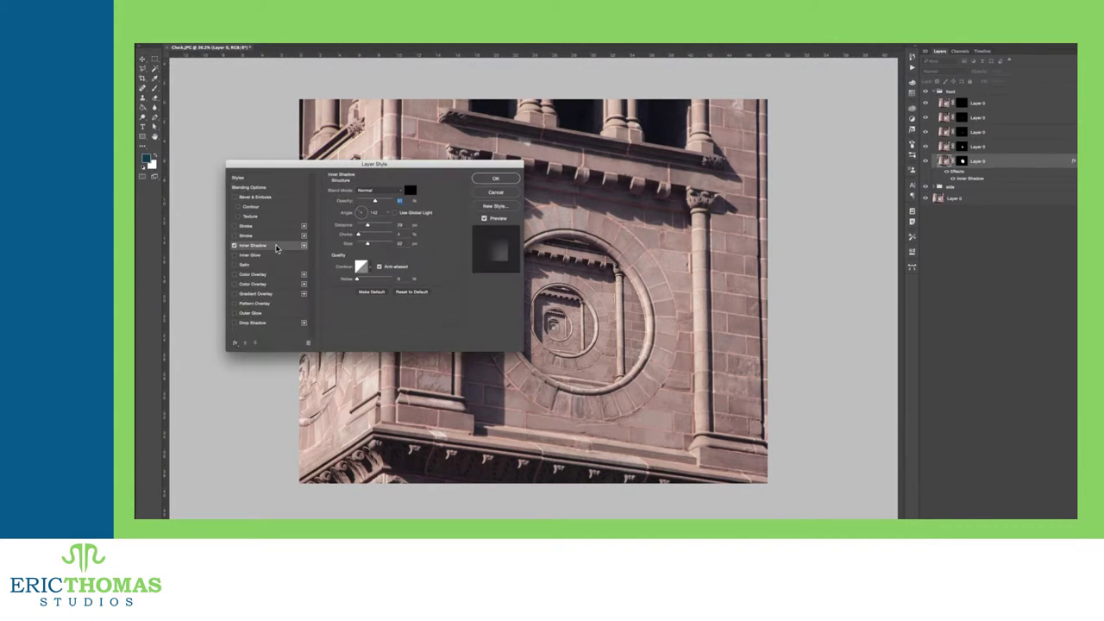
drag(375, 201, 382, 201)
drag(368, 244, 373, 244)
click(496, 179)
- Copy the Inner Shadow style to the other layers in the front group
drag(1074, 161, 1053, 150)
drag(1074, 146, 1067, 135)
right_click(1070, 133)
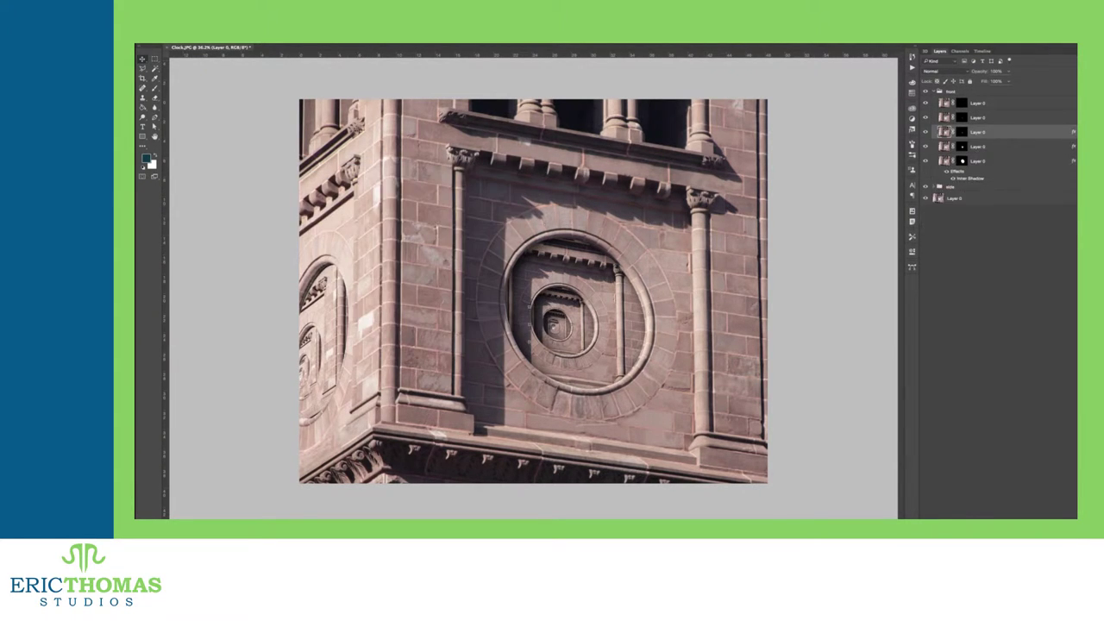
right_click(992, 103)
click(940, 263)
- Fine-tune the Inner Shadow on the smaller front layers, reducing the shadow distance
double_click(973, 121)
click(496, 179)
double_click(969, 149)
drag(375, 226, 370, 225)
click(496, 178)
double_click(1000, 160)
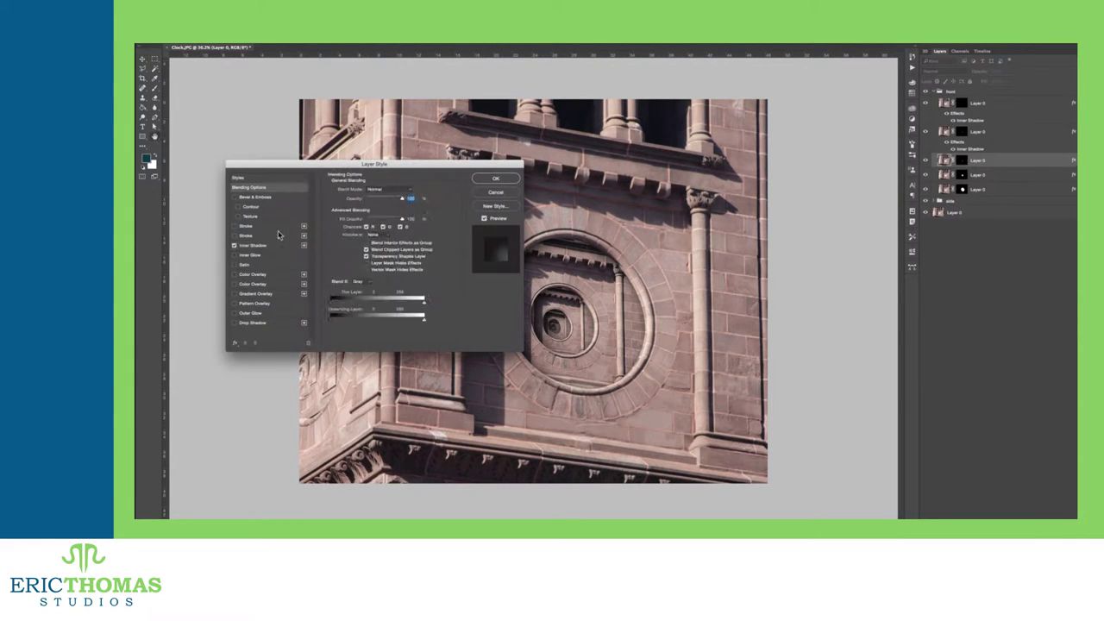
click(275, 246)
click(496, 179)
- Apply an Inner Shadow to the largest opening's layer in the side group and adjust its angle and distance
click(933, 200)
right_click(992, 256)
double_click(968, 274)
drag(599, 218, 602, 230)
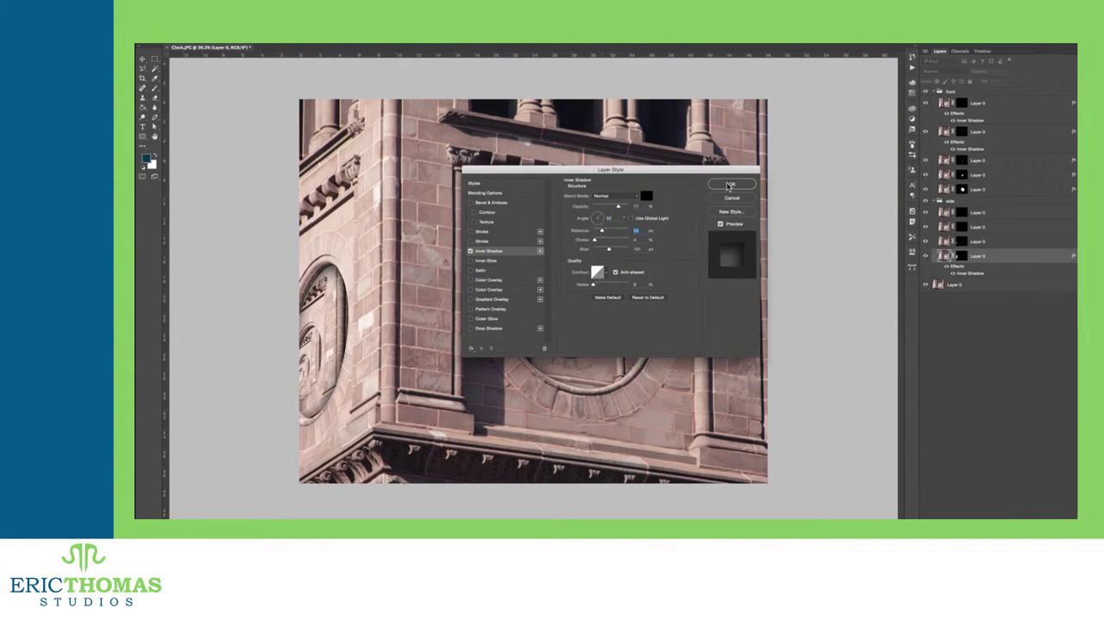
click(729, 184)
- Paste the Inner Shadow style onto the remaining side layers and collapse the front and side groups
click(1001, 241)
shift+click(1000, 214)
right_click(1000, 216)
click(949, 375)
click(1074, 132)
click(933, 92)
click(933, 100)
- Add a Levels adjustment layer above the front group and adjust its RGB, Red, Green and Blue channels
click(952, 92)
click(1026, 518)
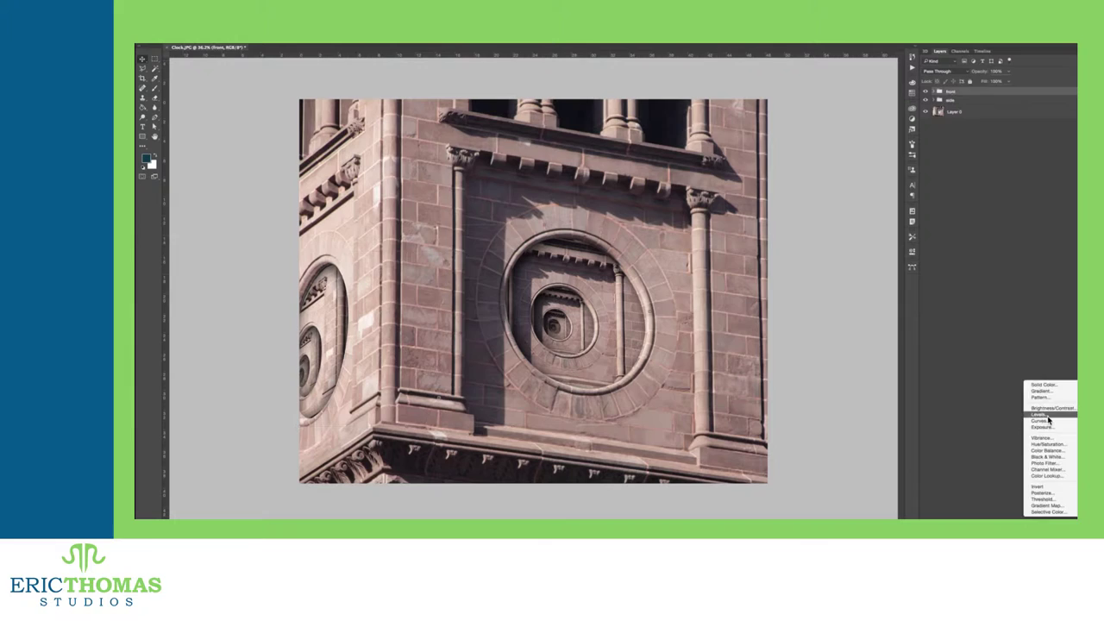
click(1047, 416)
mouse_move(860, 323)
mouse_down()
mouse_move(889, 345)
mouse_move(864, 322)
mouse_up()
click(849, 283)
click(835, 290)
click(850, 283)
click(835, 289)
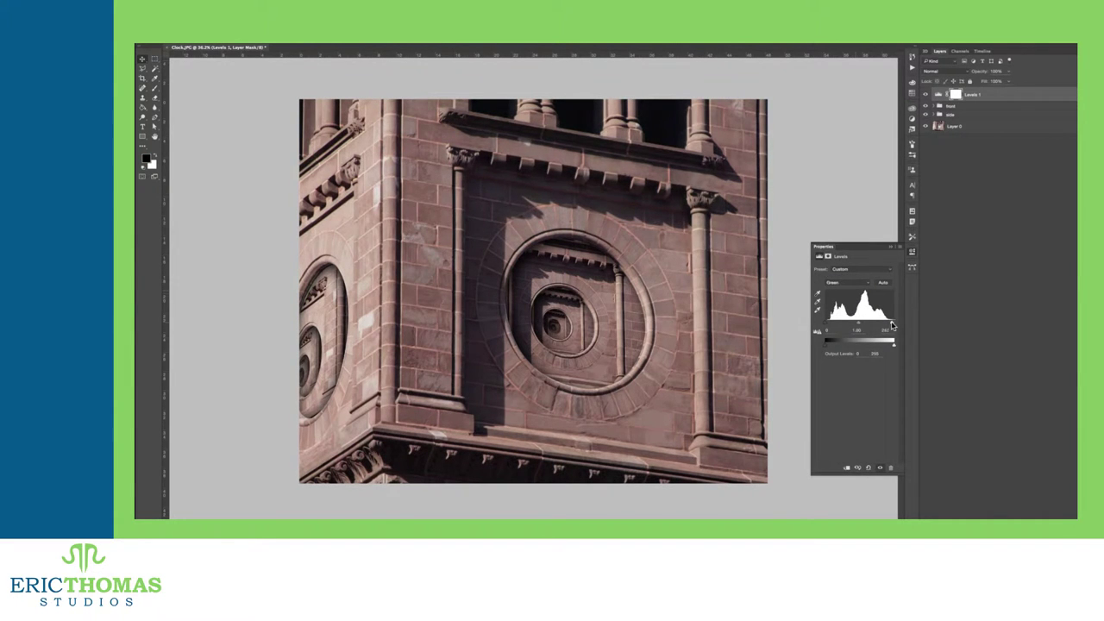
click(850, 283)
click(835, 289)
- Set the Levels layer's blend mode to Overlay and lower its opacity
click(945, 72)
click(936, 153)
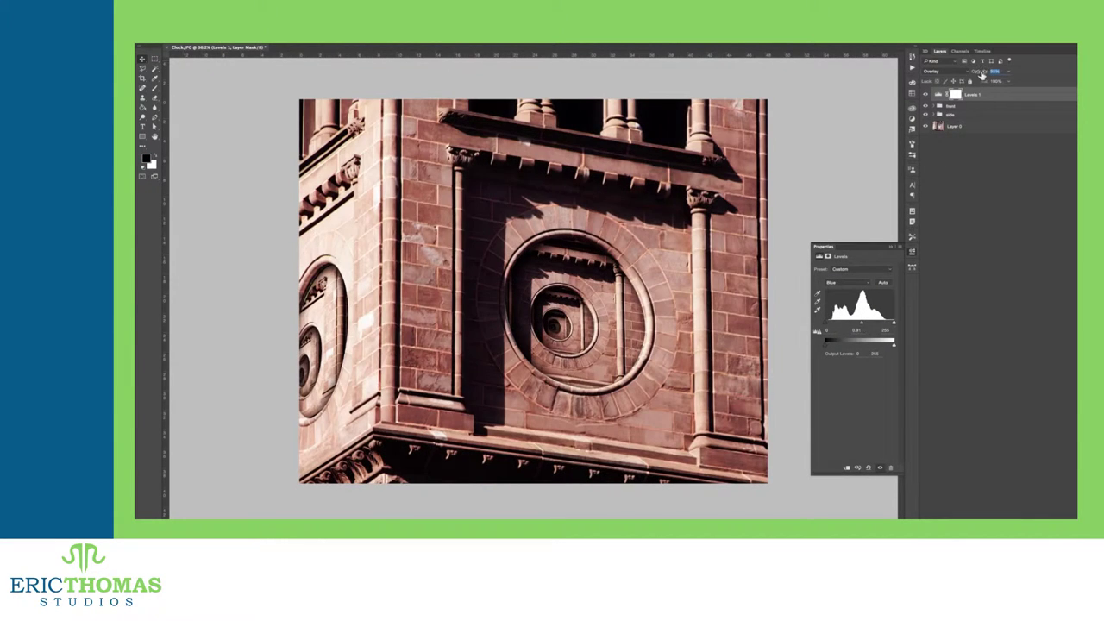
click(913, 253)
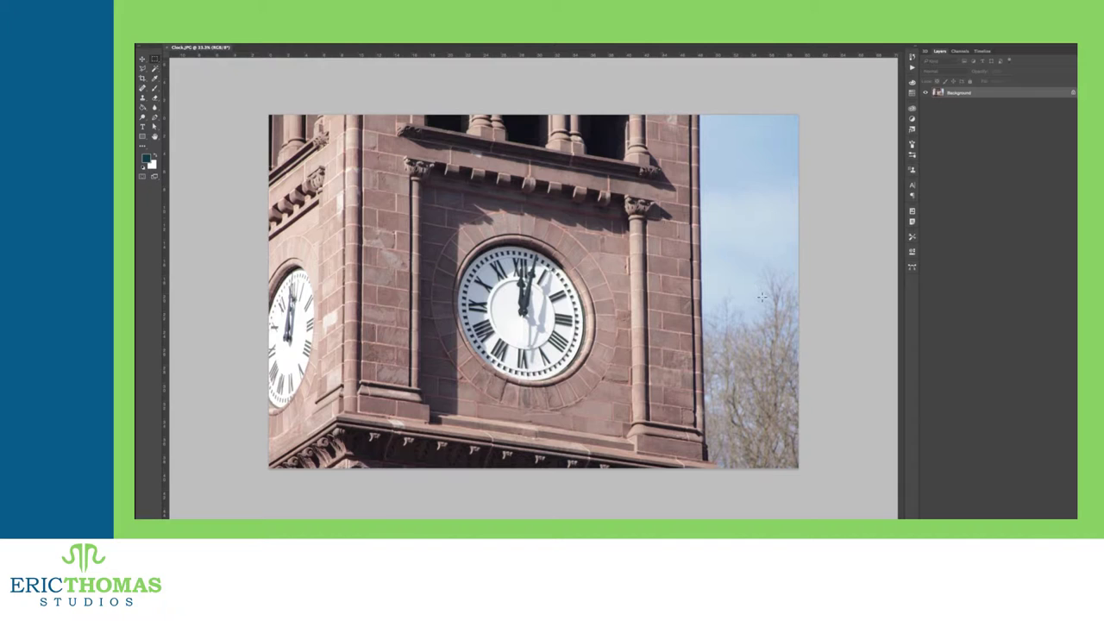
- Crop the original clock tower photo to remove the sky and trees beside the tower
key(c)
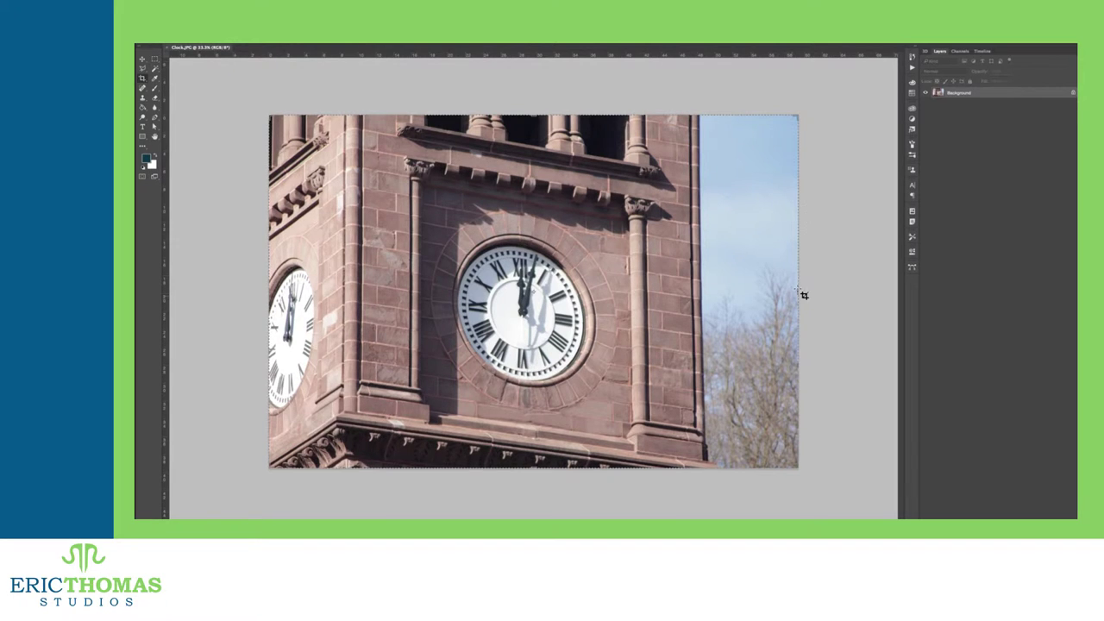
drag(798, 288, 748, 289)
key(Return)
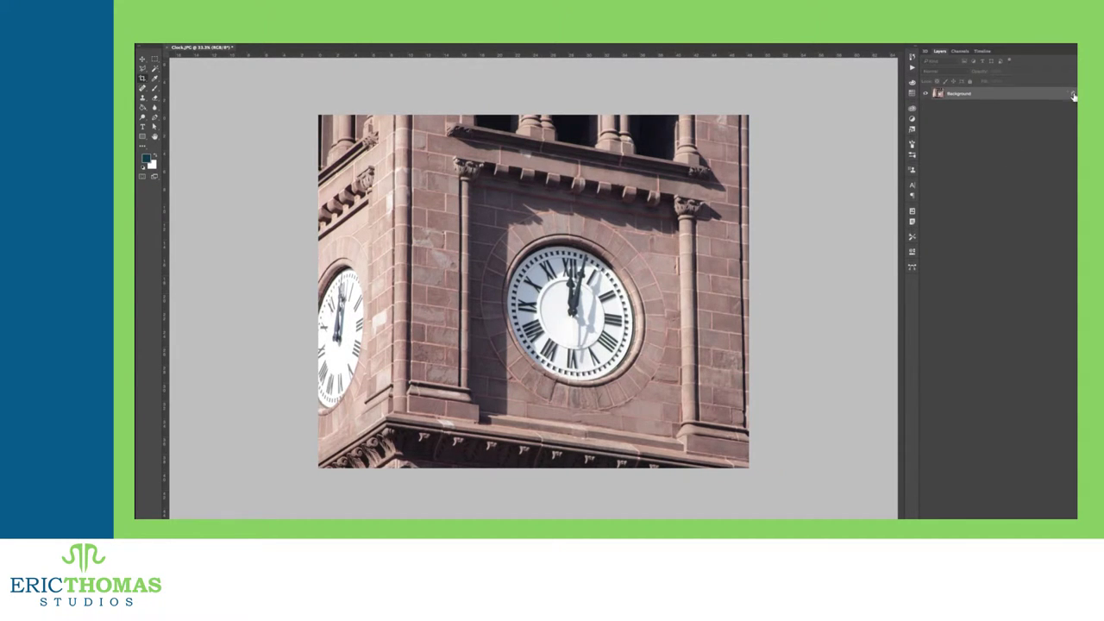
- Unlock the Background layer and duplicate it
click(1074, 95)
key(super+j)
- Trace a curved path around the front clock face with the Pen tool
key(p)
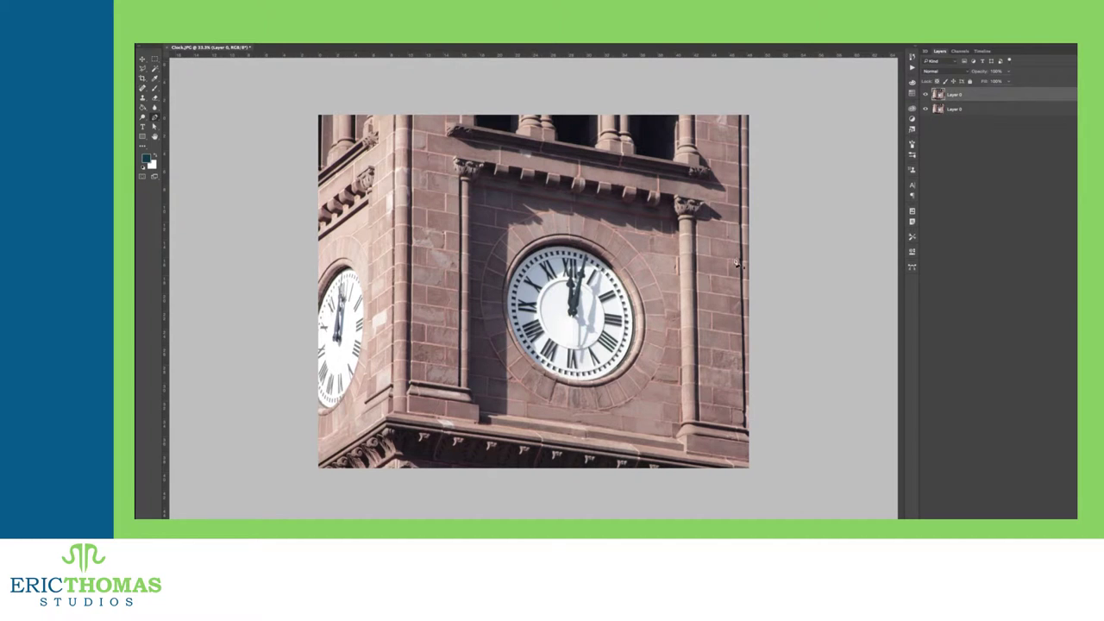
scroll(591, 307, up, 5)
drag(439, 298, 447, 252)
drag(561, 200, 627, 213)
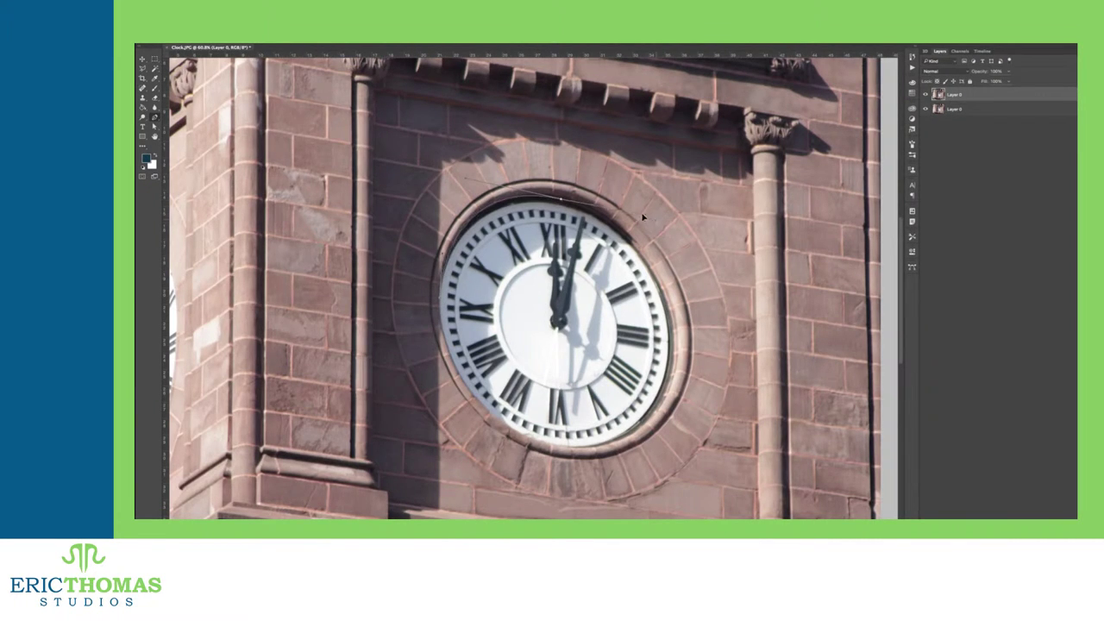
drag(674, 356, 671, 407)
drag(557, 444, 474, 428)
- Convert the clock face path into a selection and add it as a mask on the duplicate layer
right_click(521, 251)
click(561, 285)
key(Return)
click(1000, 523)
- Scale down the duplicate's image independently of its mask, and nudge it left within the circular opening
click(939, 96)
scroll(651, 176, down, 4)
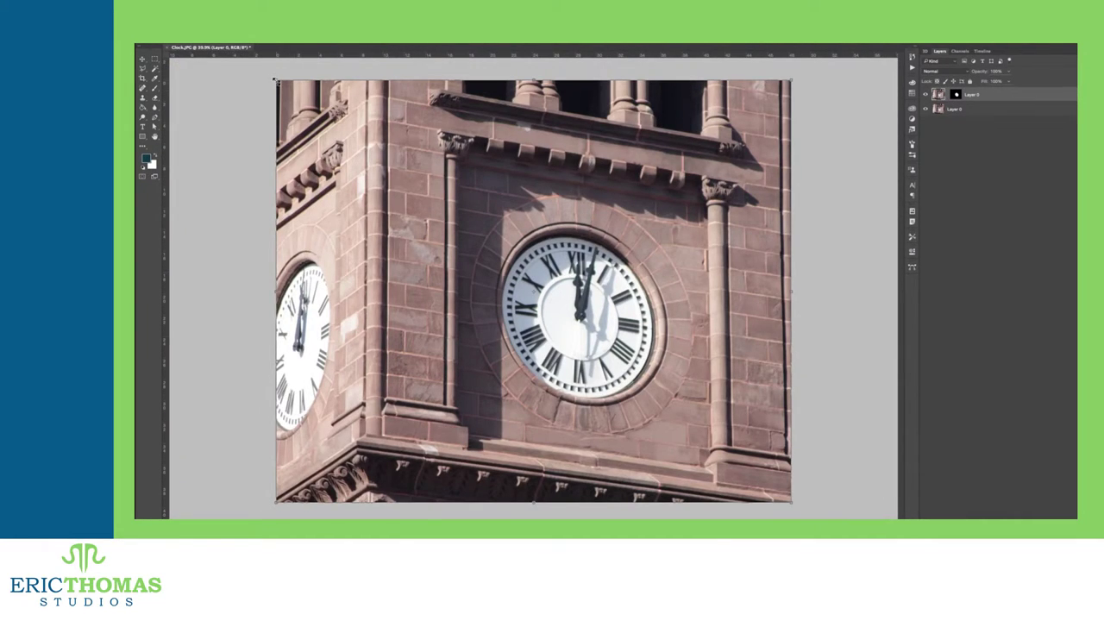
drag(290, 93, 445, 219)
key(Left)
key(Left)
key(Left)
key(Left)
key(Left)
key(Left)
key(Left)
key(Left)
key(Left)
key(Left)
key(Left)
key(Left)
key(Left)
key(Left)
key(Left)
key(Left)
key(Left)
key(Left)
key(Left)
key(Left)
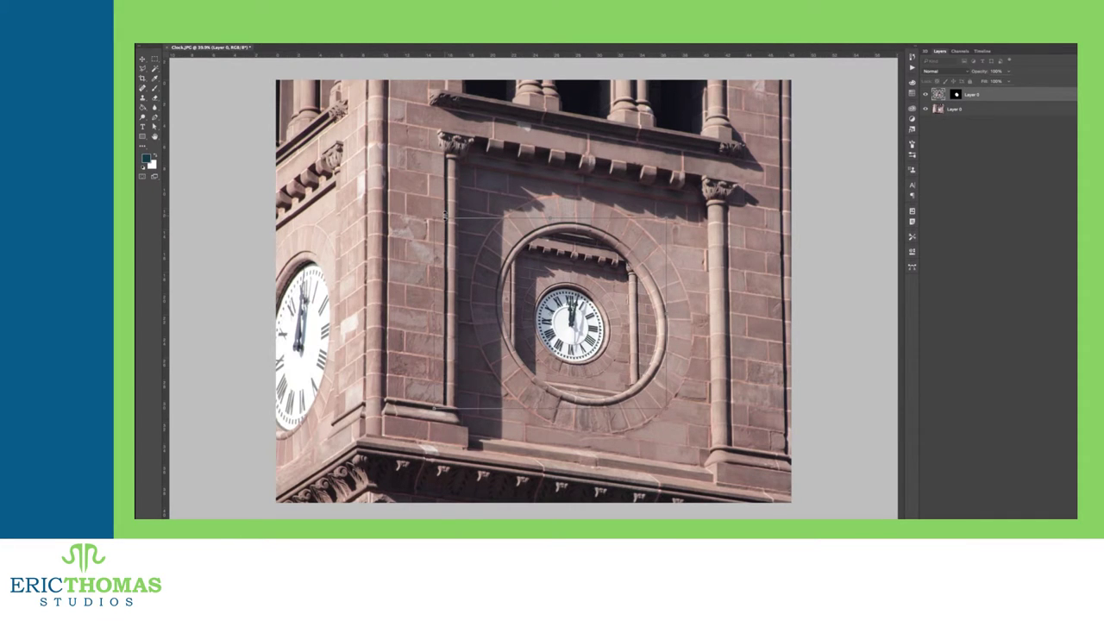
key(Return)
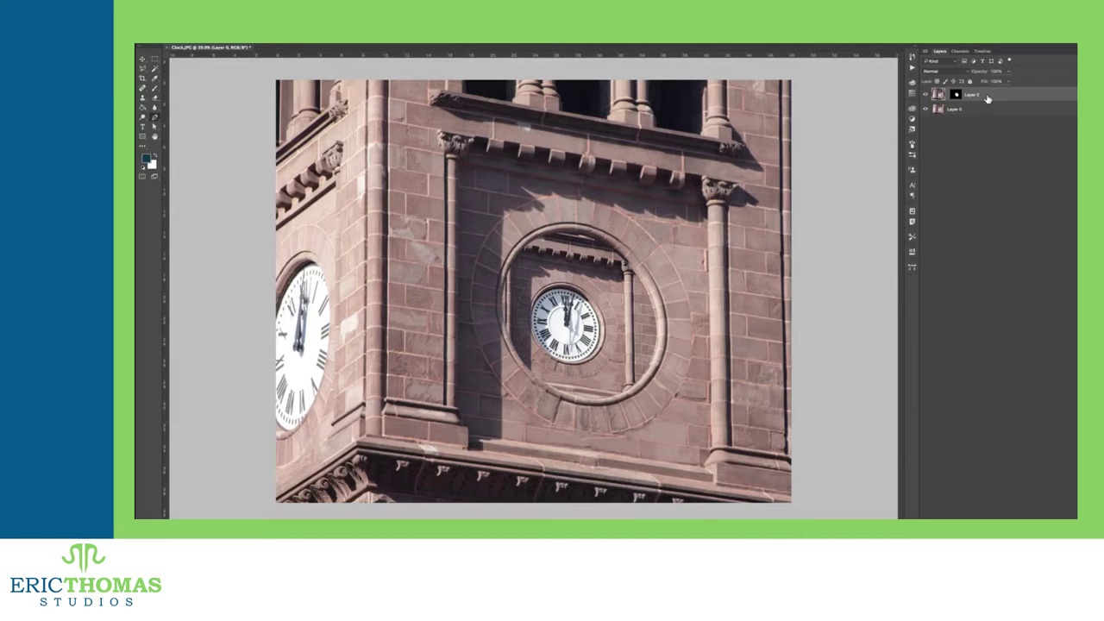
- Duplicate the masked layer and apply the previous transformation again to the copy's image
key(super+j)
click(957, 95)
key(super+t)
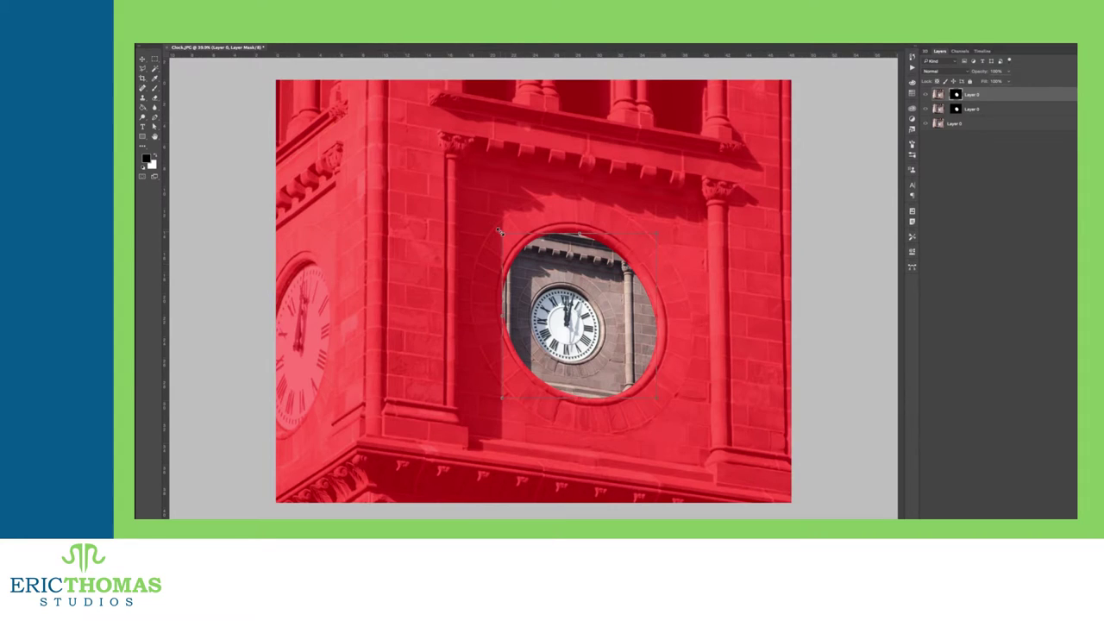
click(938, 95)
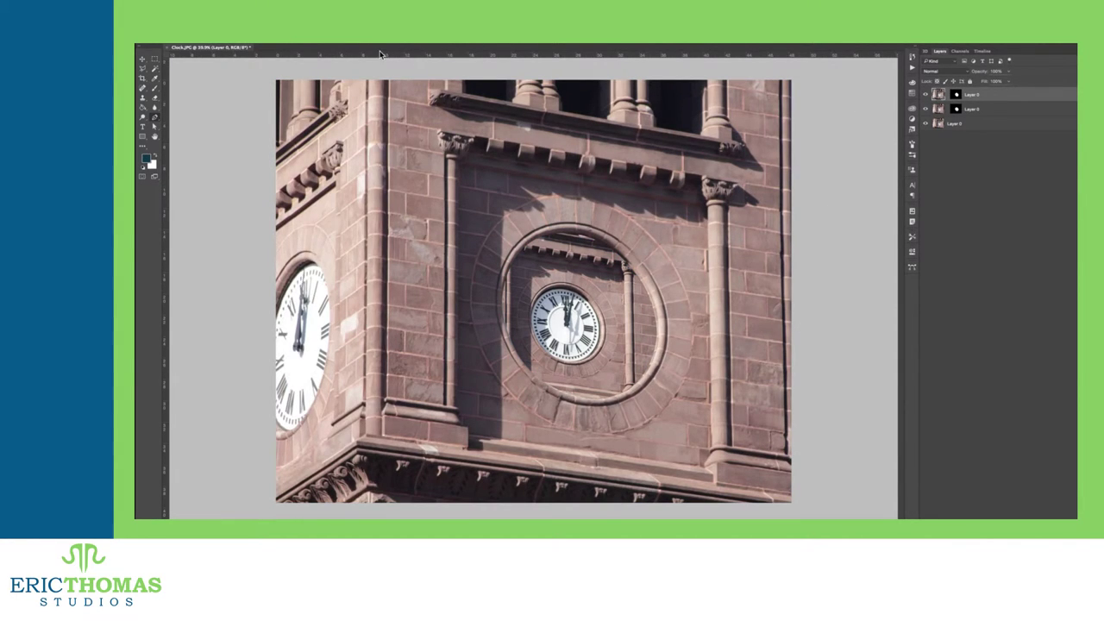
click(221, 39)
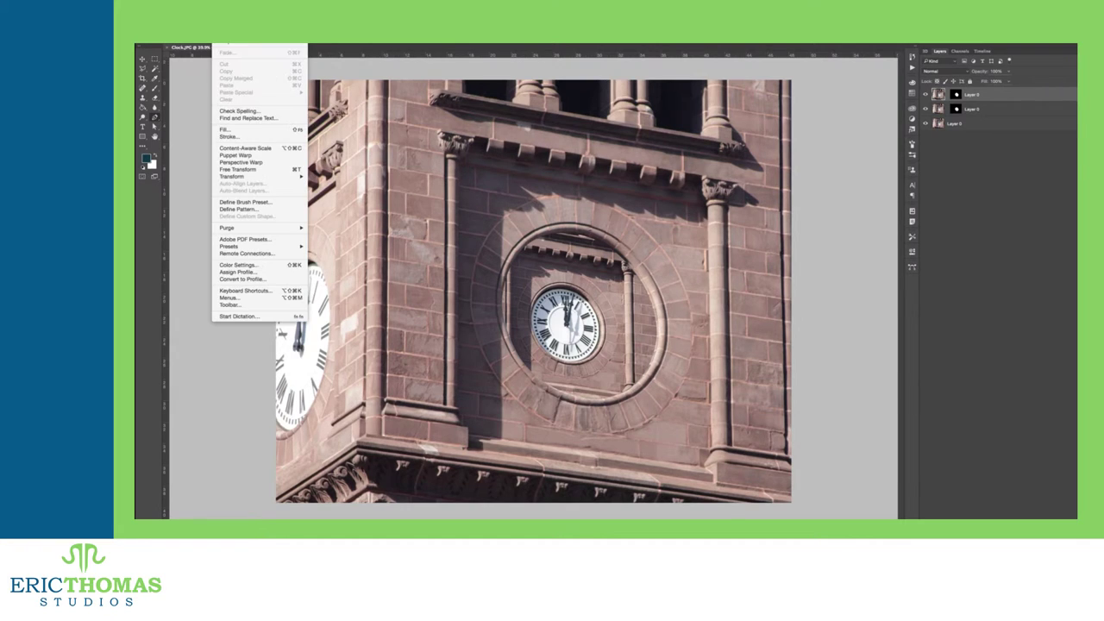
mouse_move(278, 177)
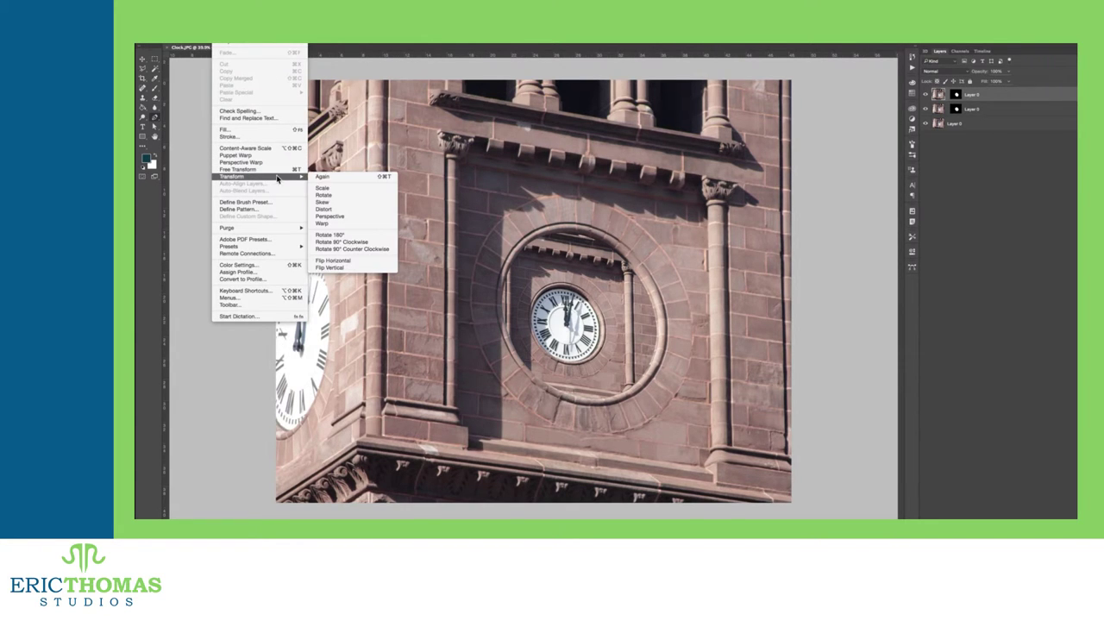
click(335, 178)
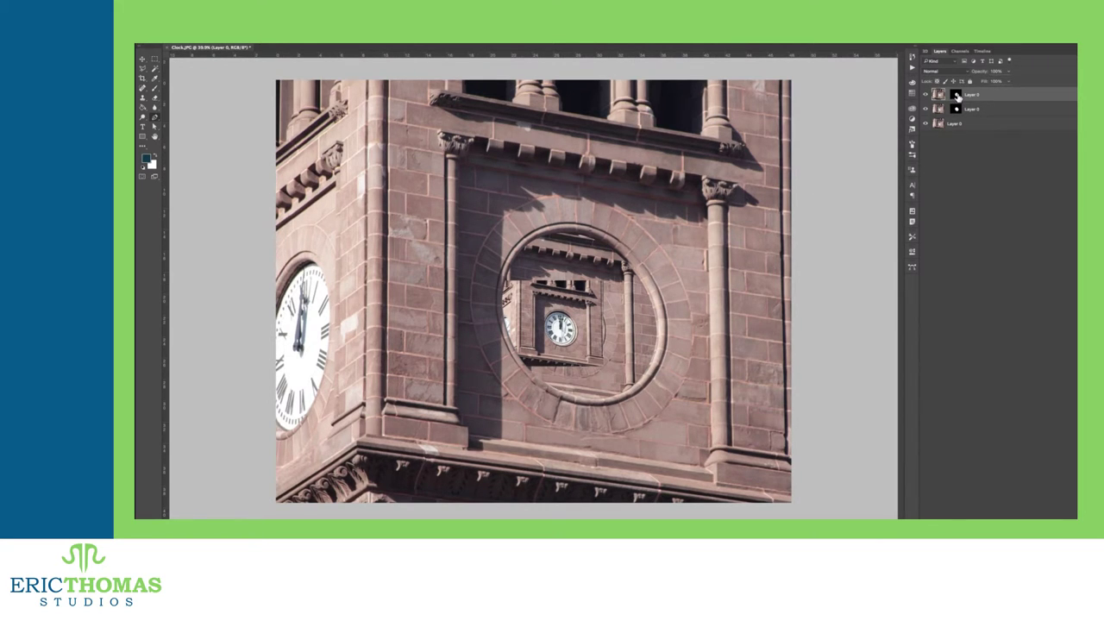
- Delete the new copy's layer mask and hide that layer
right_click(956, 97)
click(963, 109)
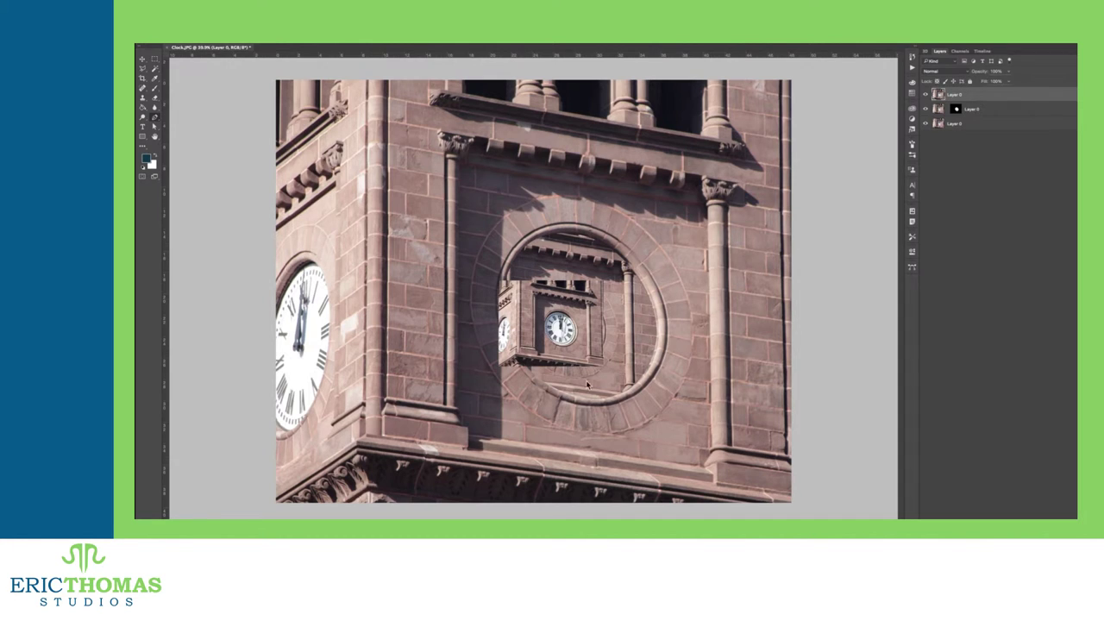
click(923, 94)
- Trace a closed path around the smaller front clock face with the Pen tool
scroll(578, 325, up, 6)
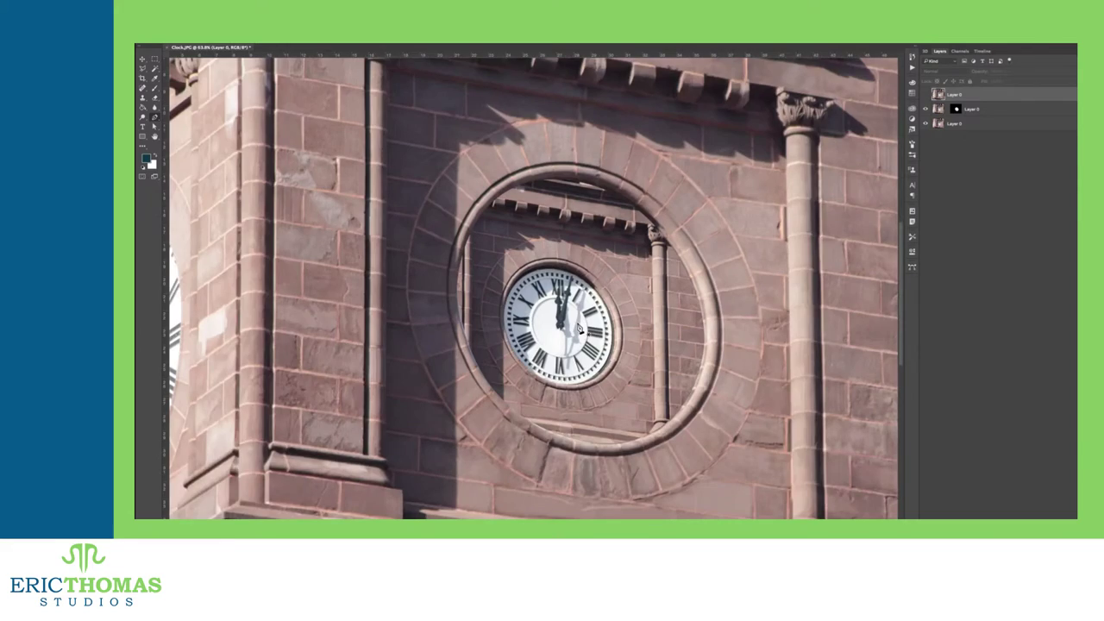
scroll(532, 325, up, 4)
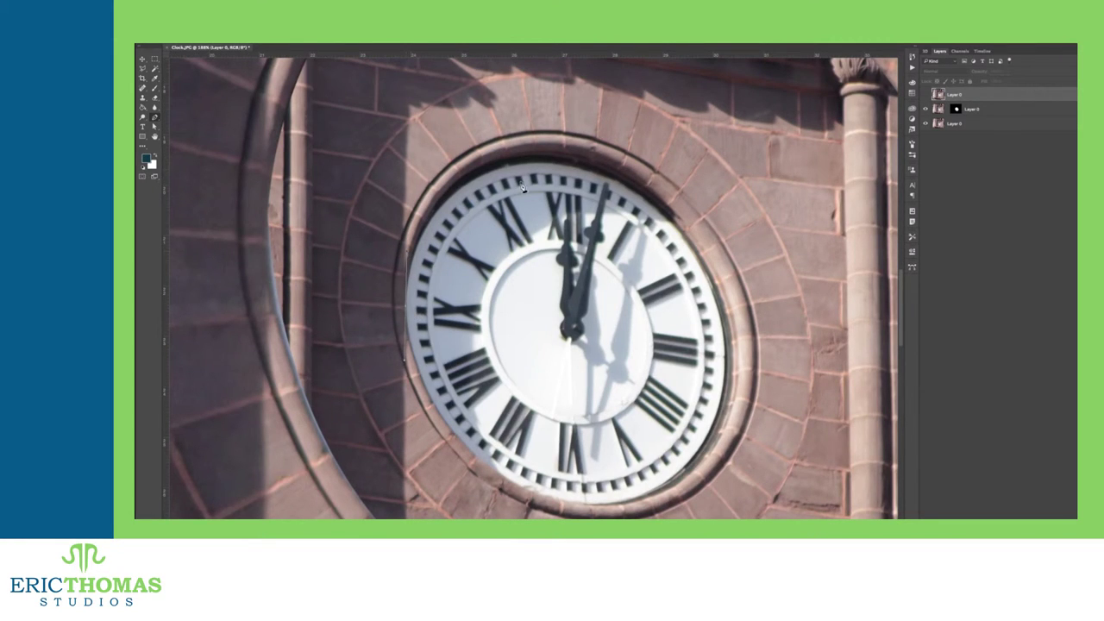
drag(567, 158, 705, 170)
drag(735, 358, 735, 433)
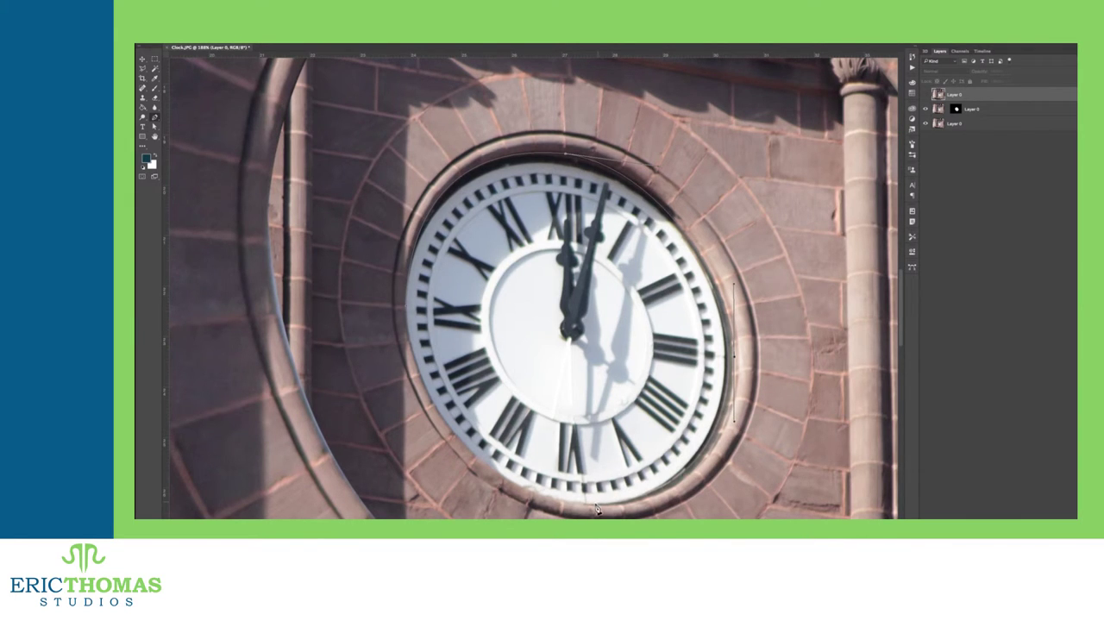
drag(591, 506, 495, 512)
drag(409, 305, 395, 168)
click(565, 154)
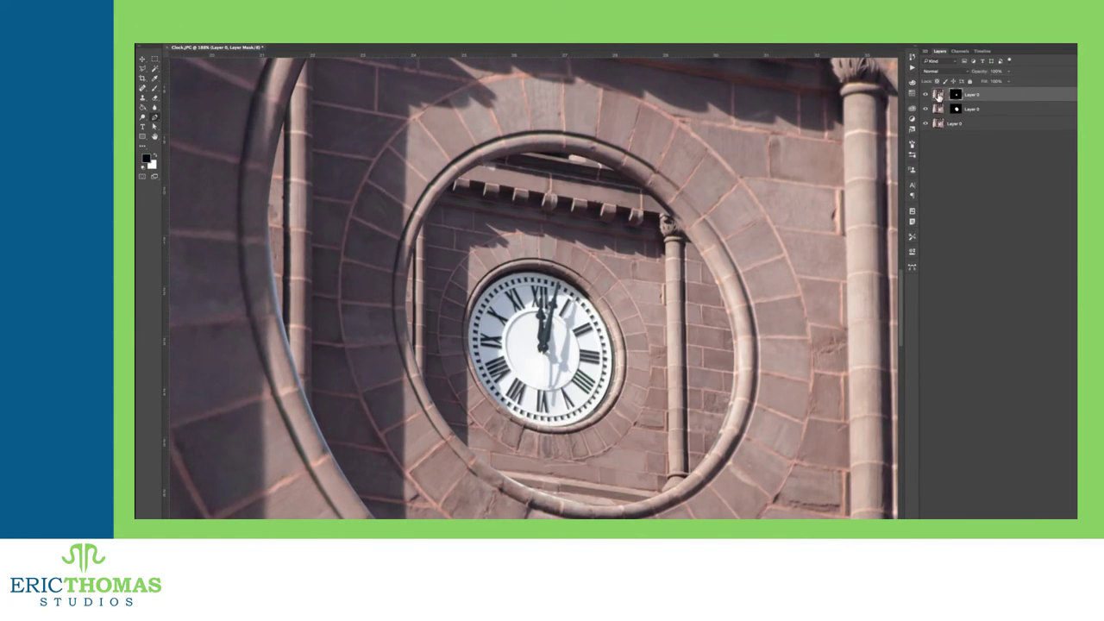
- Duplicate the front masked layer three more times, repeating the same transformation so each copy nests smaller inside the previous clock face
key(ctrl+alt+shift+t)
key(ctrl+alt+shift+t)
key(ctrl+alt+shift+t)
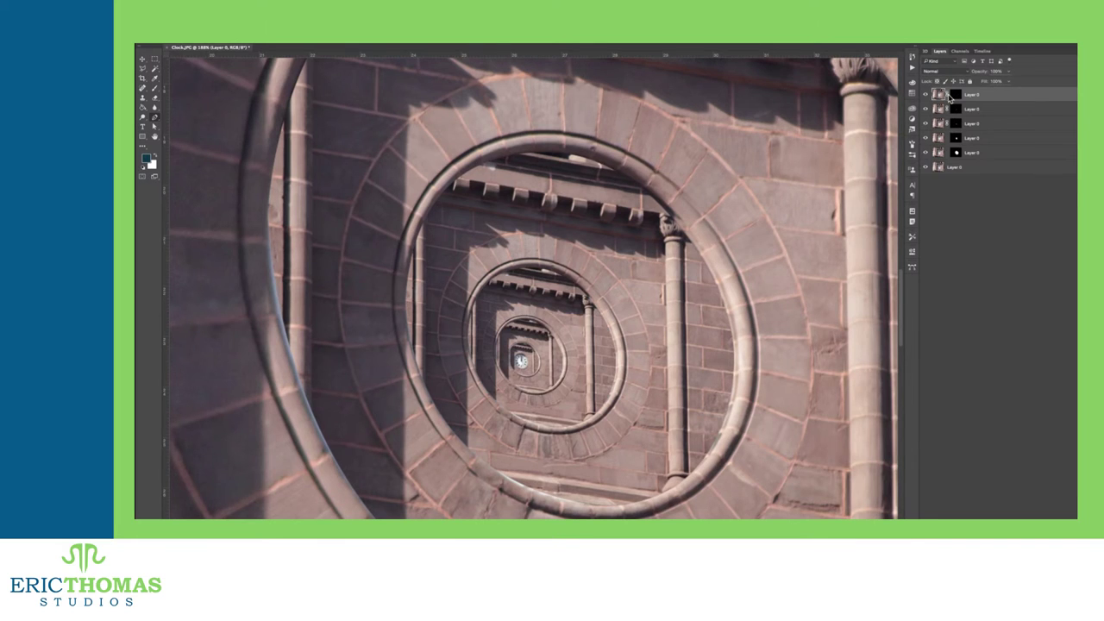
scroll(772, 209, down, 8)
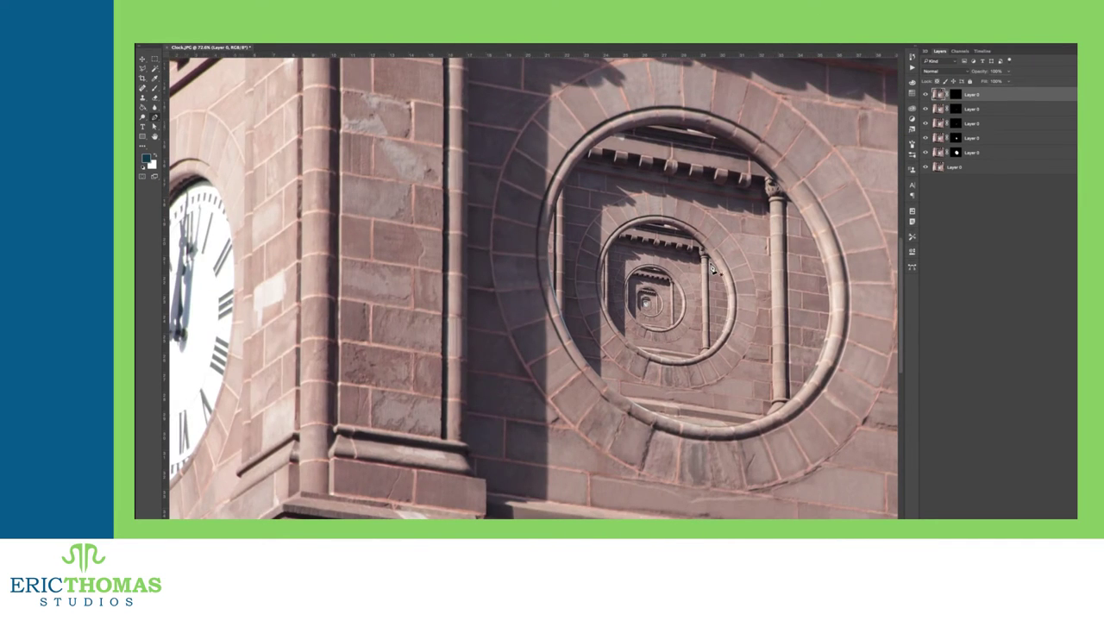
- Trace the side clock face with the Pen tool and mask the duplicated photo layer to that shape
scroll(298, 309, up, 4)
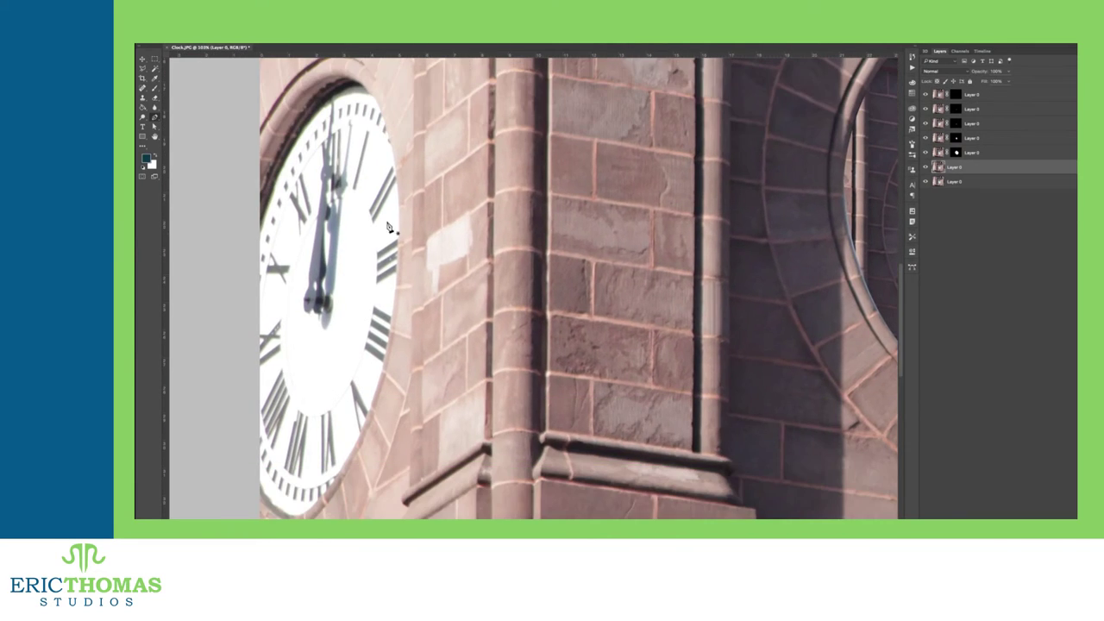
click(397, 91)
click(377, 387)
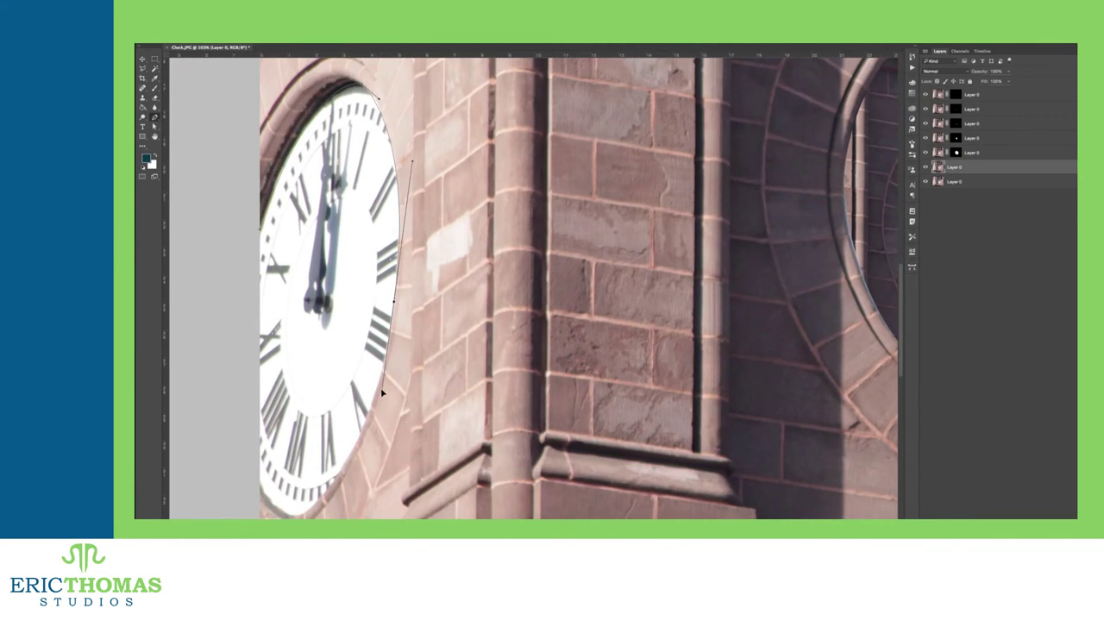
scroll(377, 388, down, 2)
drag(296, 409, 235, 448)
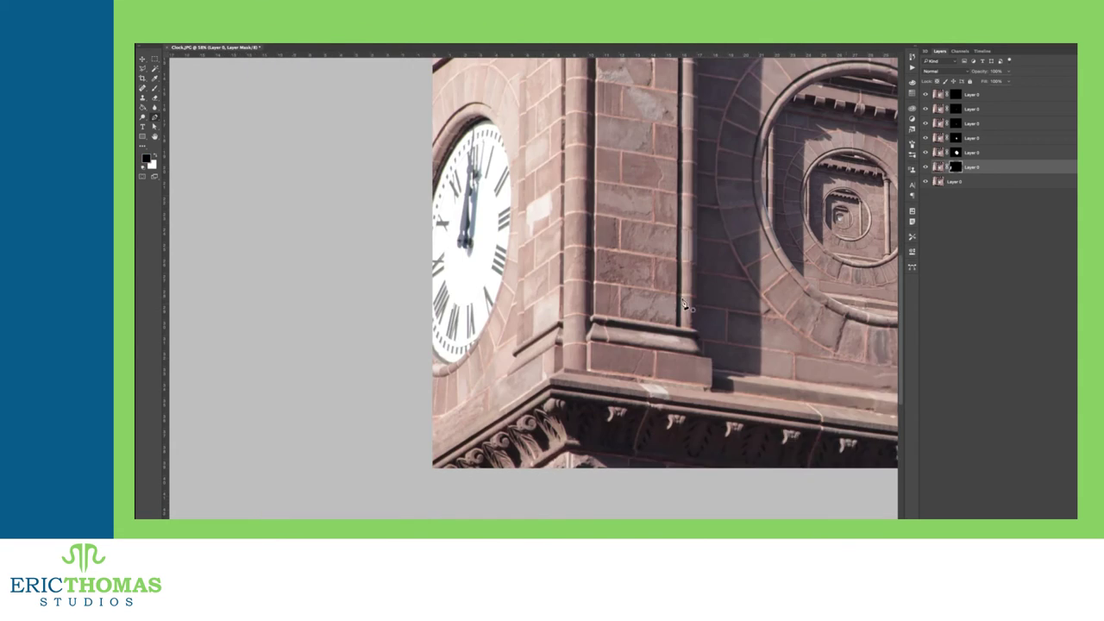
- Group the nested front clock layers under the name "front"
key(ctrl+g)
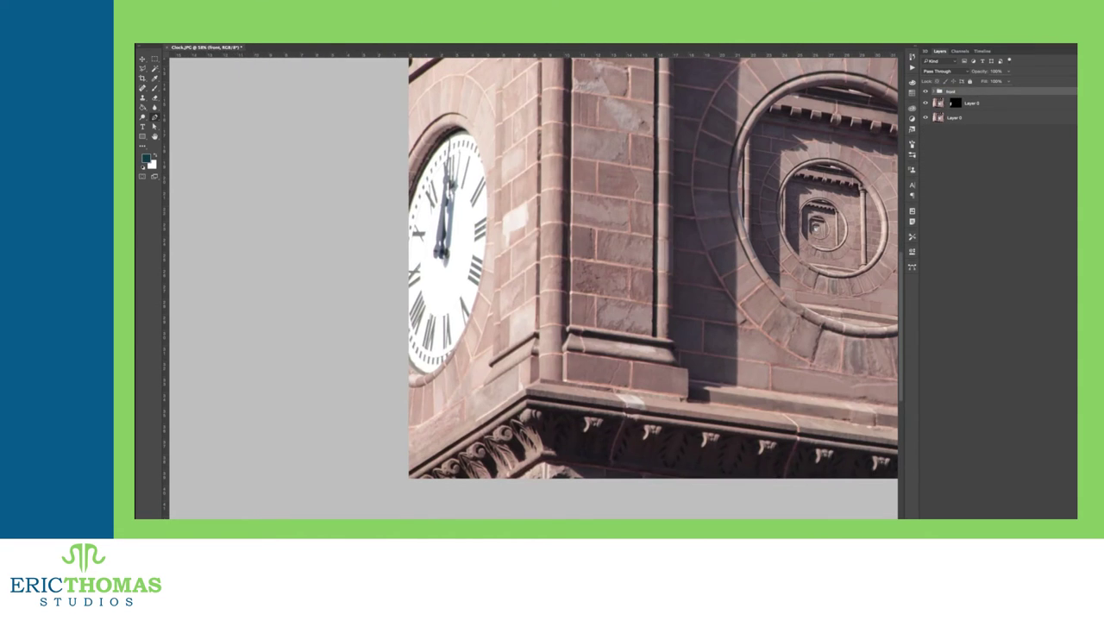
drag(897, 56, 731, 131)
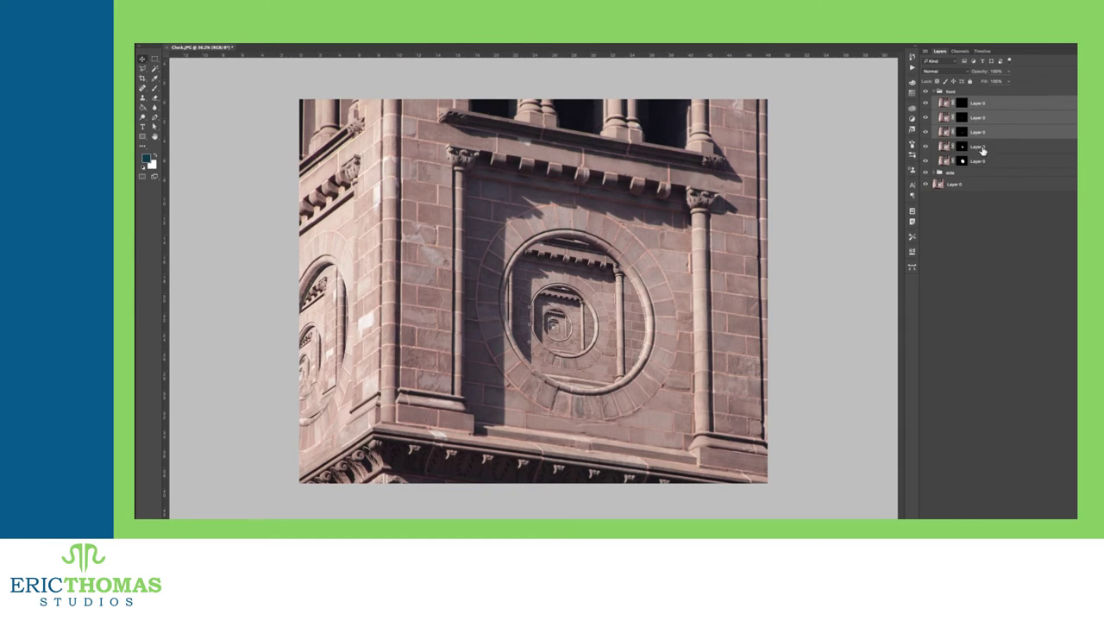
- Apply an Inner Shadow to the lowest layer in the front group, which holds the largest nested copy
super+click(990, 136)
super+click(1000, 112)
double_click(998, 160)
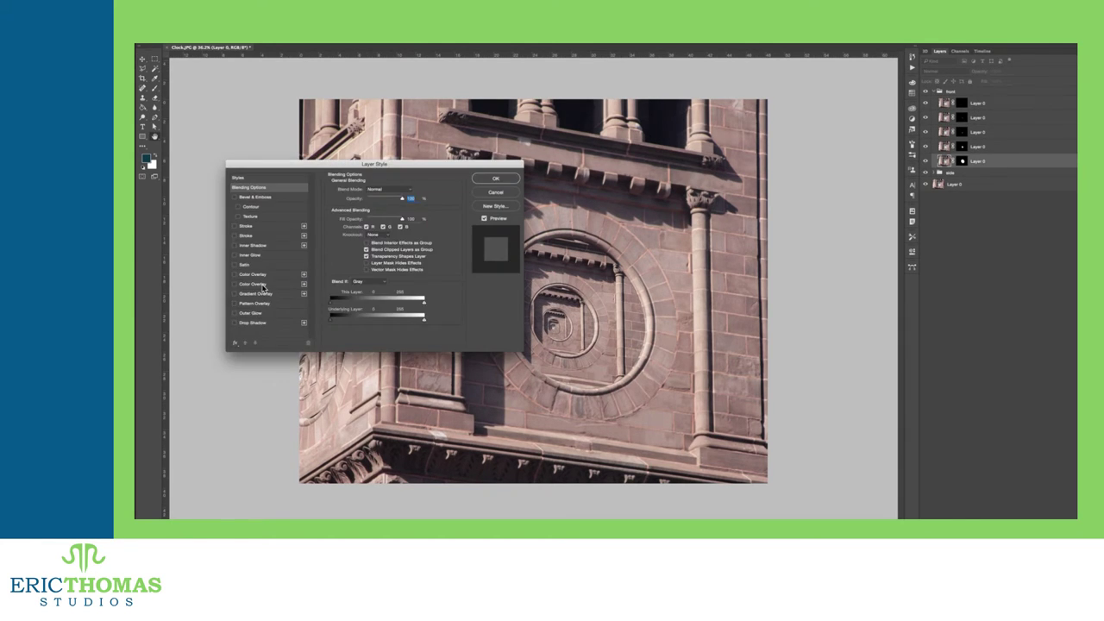
click(253, 245)
drag(369, 244, 375, 245)
click(496, 179)
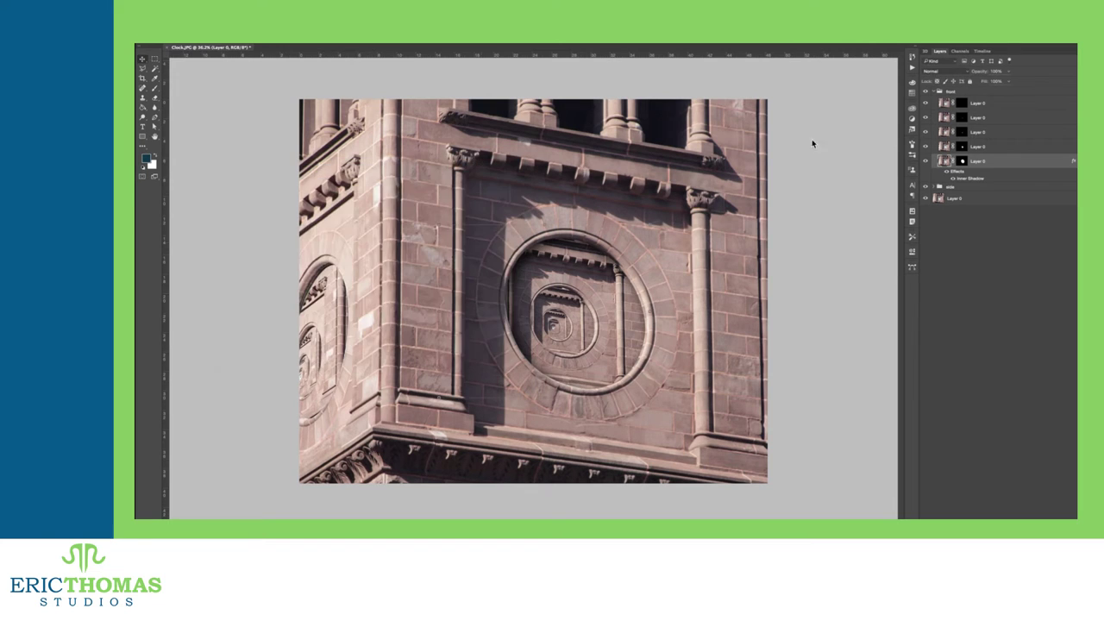
- Copy the Inner Shadow style onto the other layers of the front group, including the two topmost ones
drag(1074, 162, 1072, 133)
right_click(1072, 132)
click(1040, 223)
click(1076, 132)
click(998, 119)
shift+click(1001, 105)
right_click(1008, 104)
click(1027, 298)
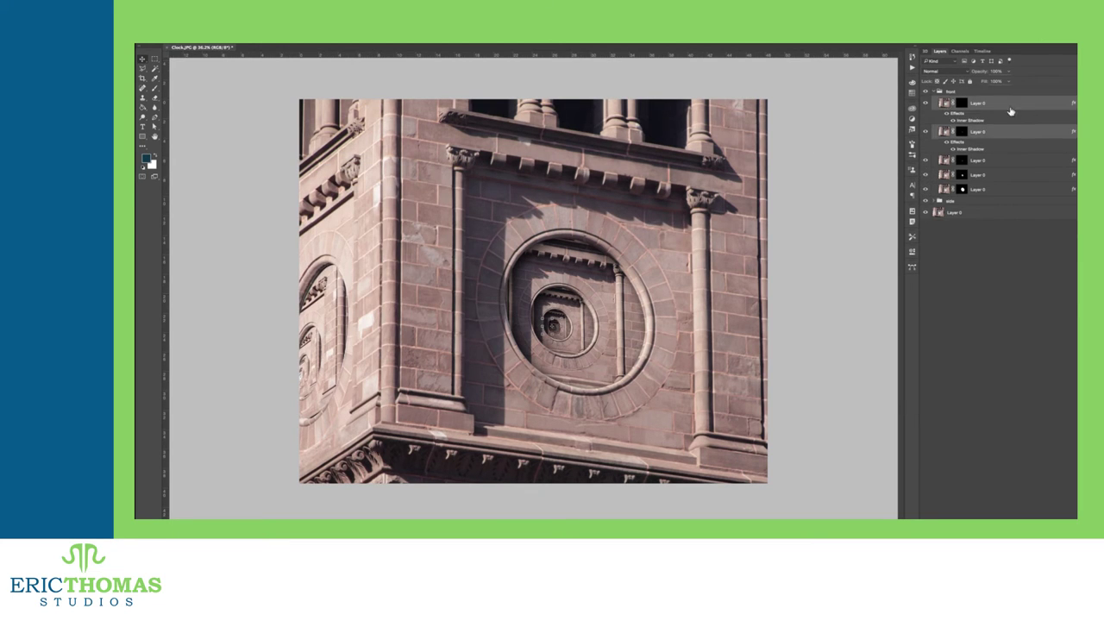
- Adjust the Inner Shadow settings of the top three front layers one by one for the smaller clock openings
double_click(1010, 105)
click(496, 179)
double_click(1018, 132)
click(273, 247)
mouse_move(374, 226)
mouse_down()
mouse_move(363, 226)
mouse_move(374, 226)
mouse_up()
click(488, 180)
double_click(1009, 161)
click(266, 246)
click(496, 178)
- Paste the layer style onto the lowest layer in the side group and adjust its Inner Shadow to suit the side opening
click(934, 201)
right_click(990, 257)
click(949, 420)
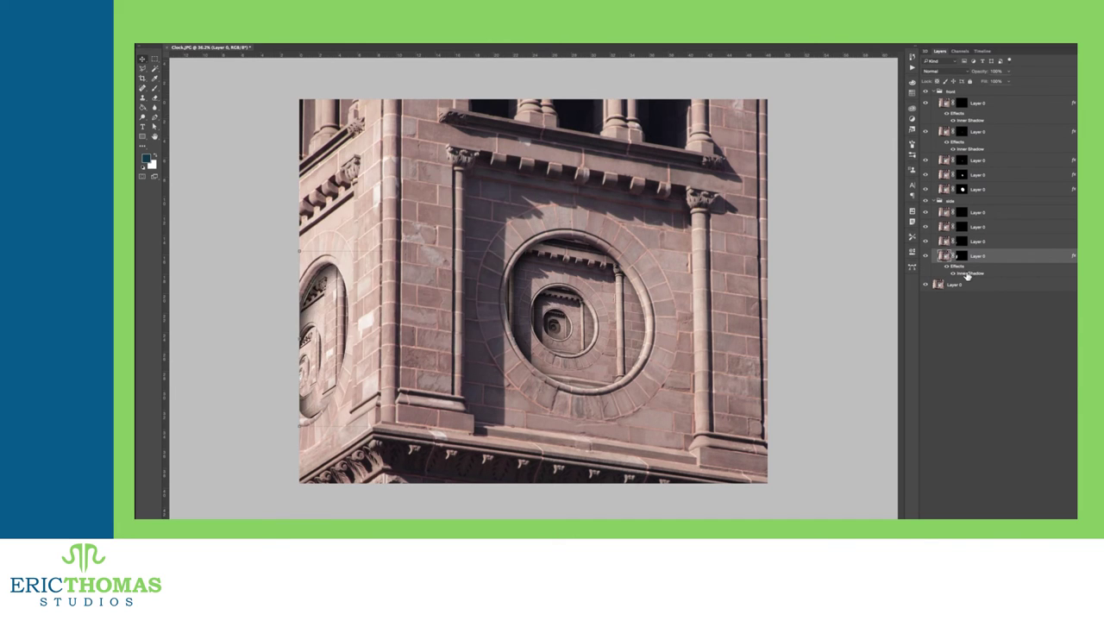
double_click(968, 275)
drag(371, 164, 607, 170)
drag(610, 231, 601, 231)
click(731, 184)
- Copy the adjusted layer style and paste it onto the other three layers in the side group
right_click(1018, 256)
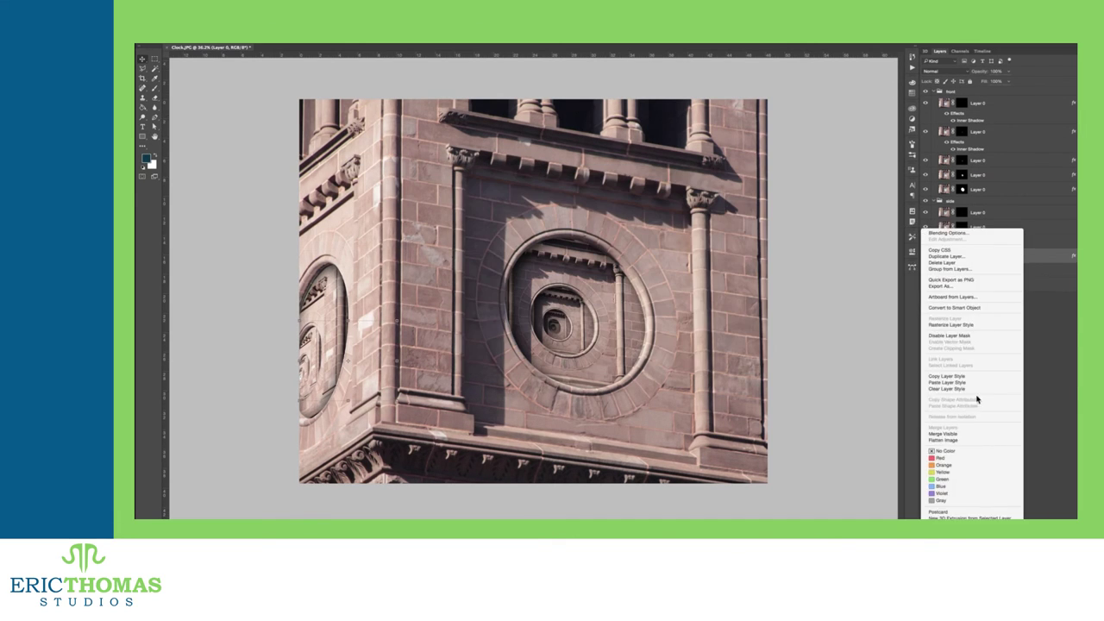
click(957, 377)
click(992, 241)
shift+click(996, 213)
right_click(999, 212)
click(934, 368)
- Collapse the layer effects and both layer groups, and select the front group
click(1076, 132)
click(1076, 104)
click(934, 172)
click(933, 92)
click(966, 92)
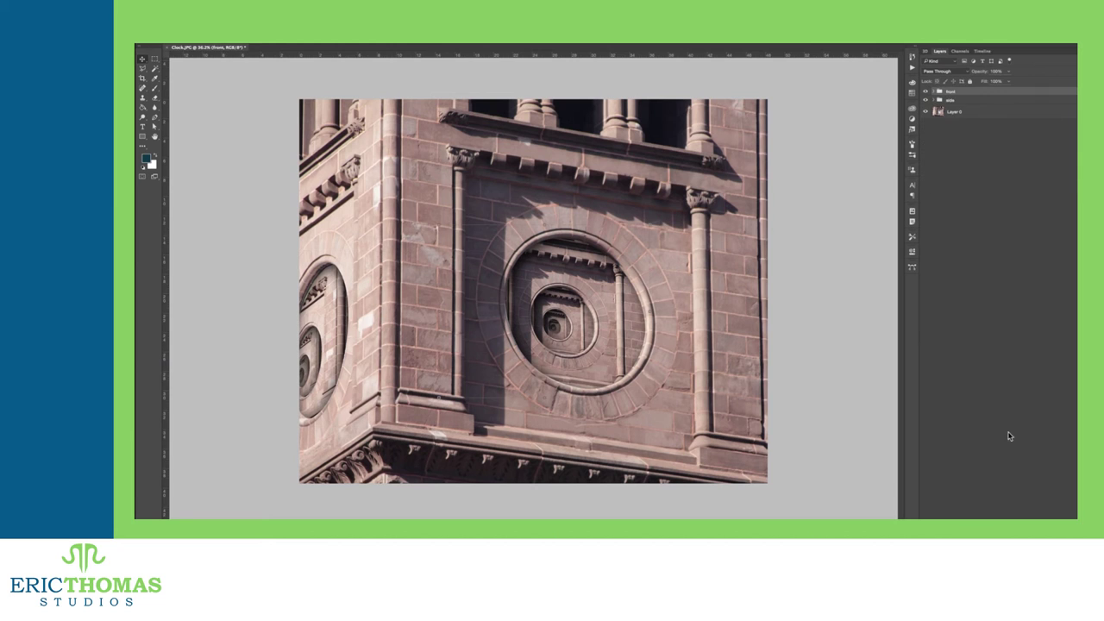
- Add a Levels adjustment layer above the front group and adjust the levels of its individual color channels
click(1022, 521)
click(1047, 418)
drag(859, 323, 896, 326)
click(849, 283)
click(843, 290)
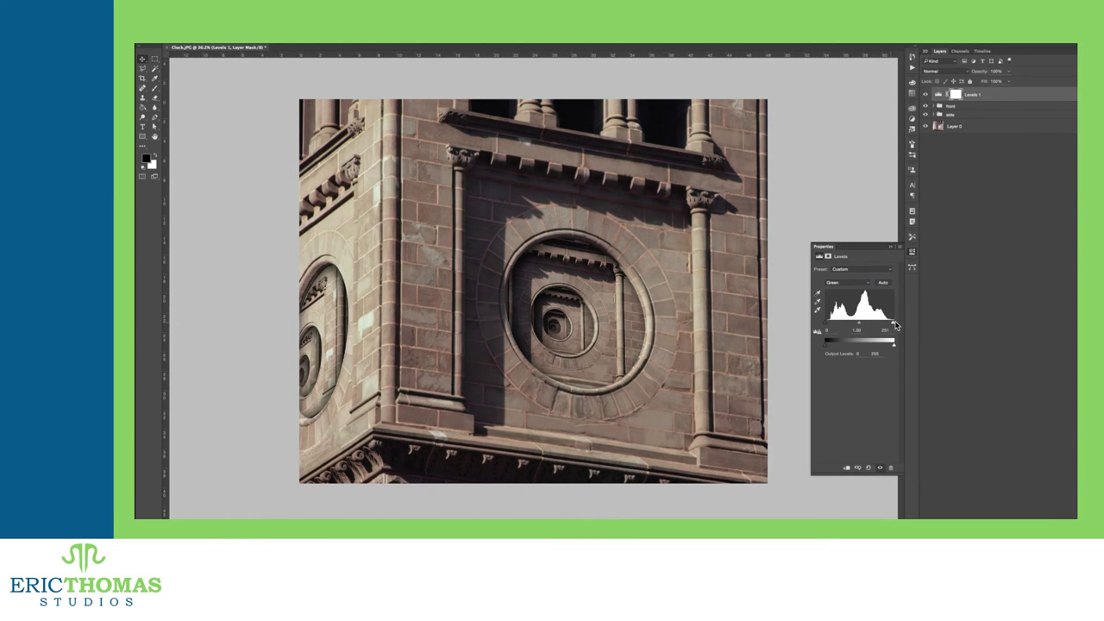
- Set the Levels adjustment layer's blend mode to Overlay
click(942, 70)
click(937, 156)
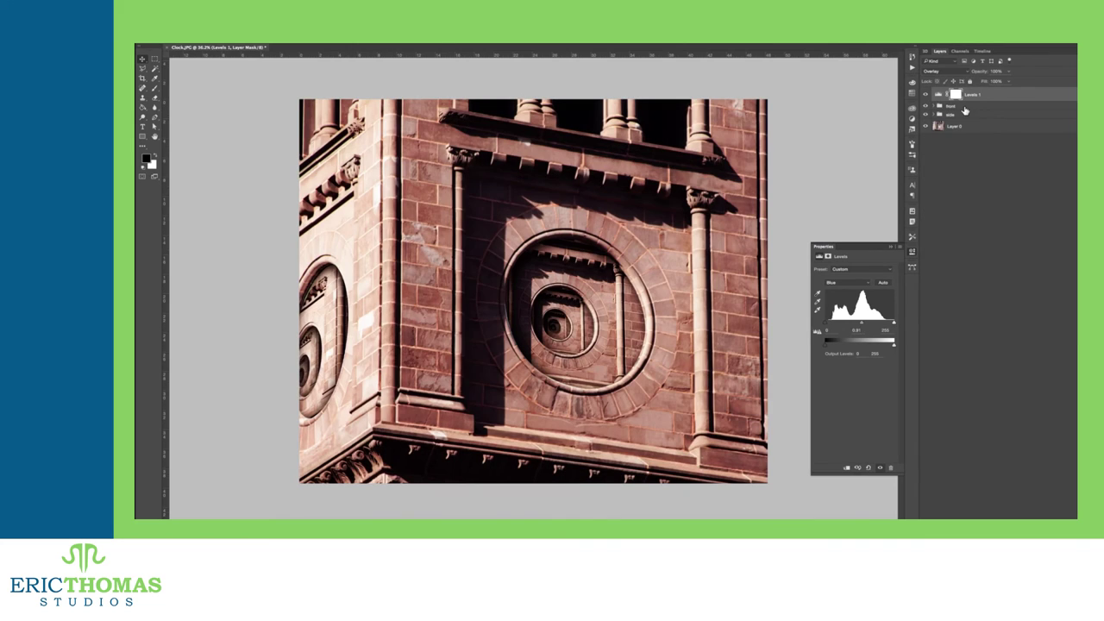